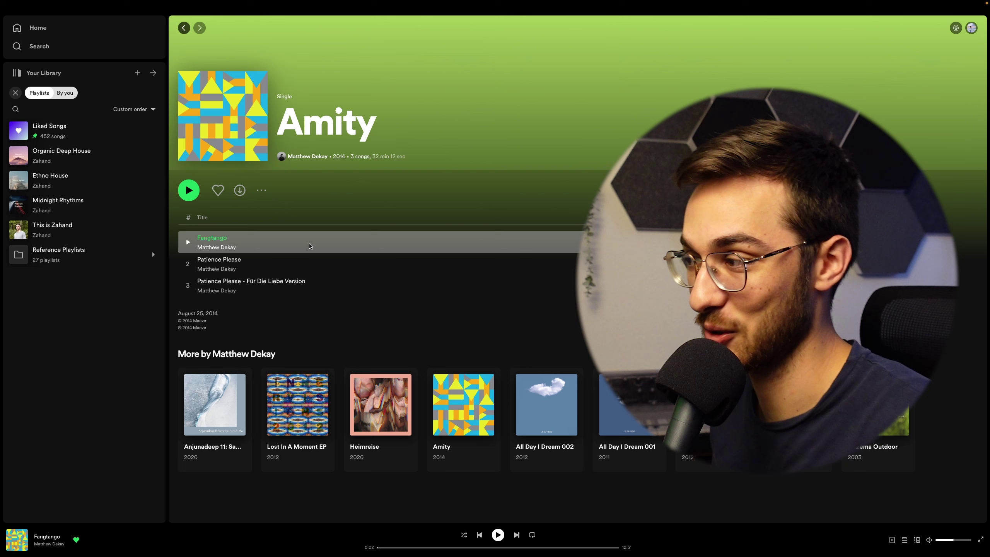
Audition Fangtango around 2:59 and 1:23, then pause it
left_click(434, 547)
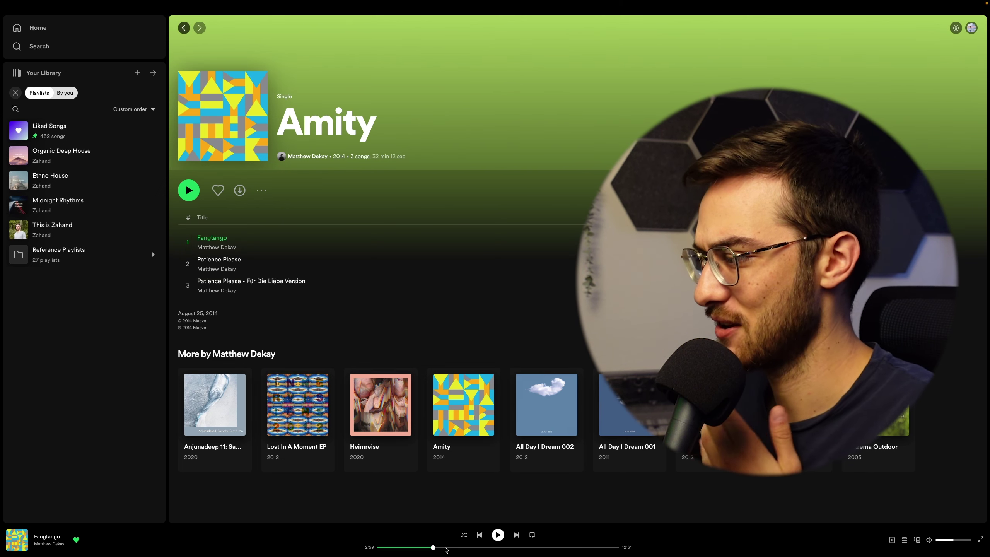
left_click(403, 548)
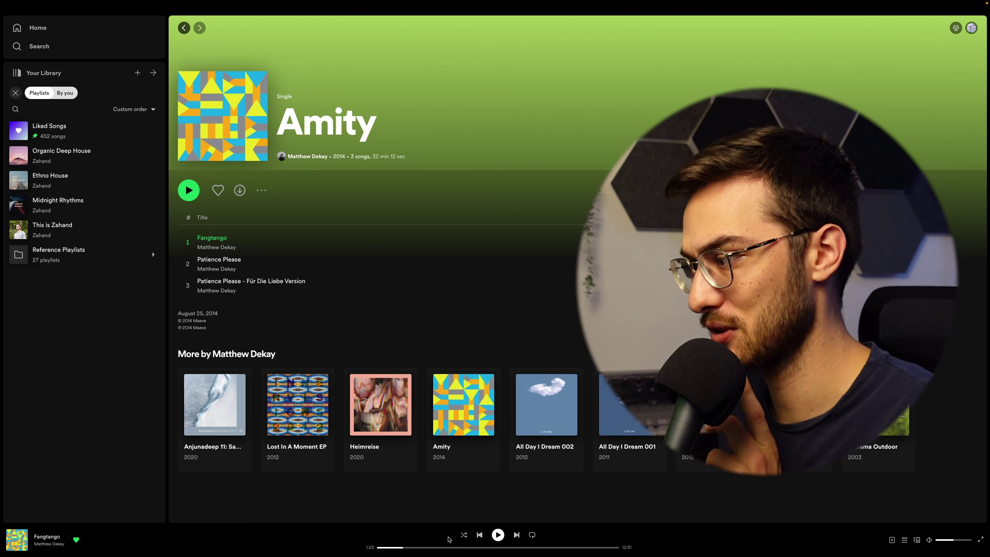
left_click(498, 536)
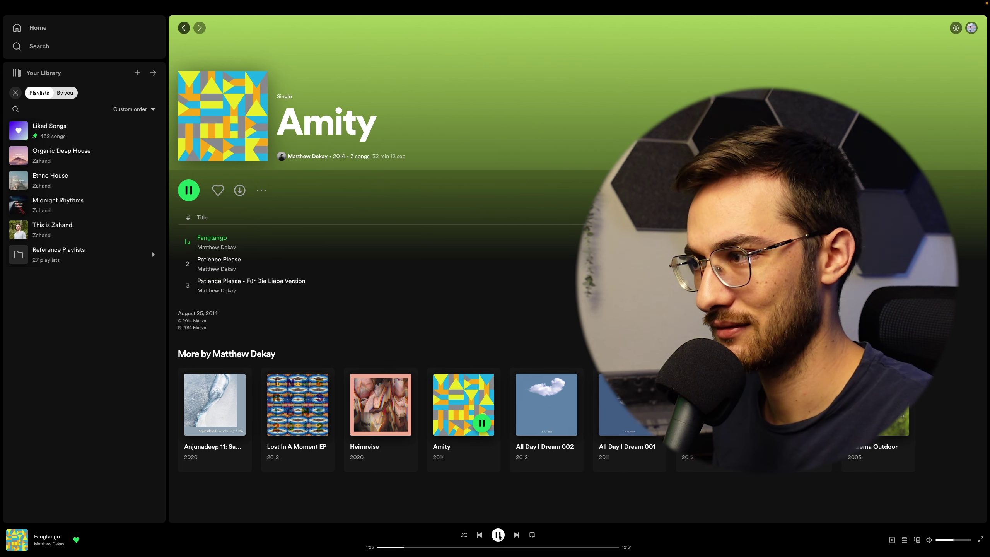
left_click(498, 535)
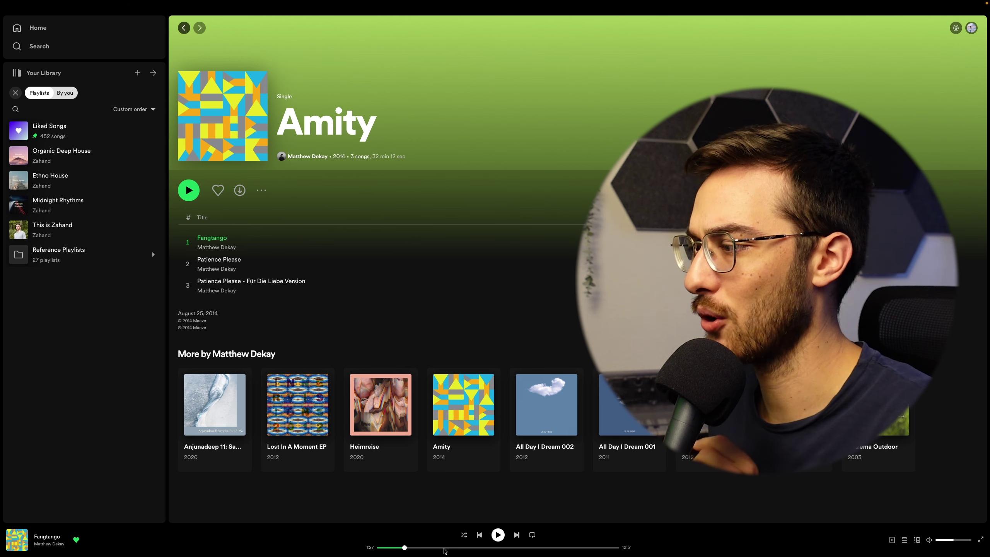
Jump to about 3:33 in Fangtango and play it, pausing and resuming once
left_click(445, 548)
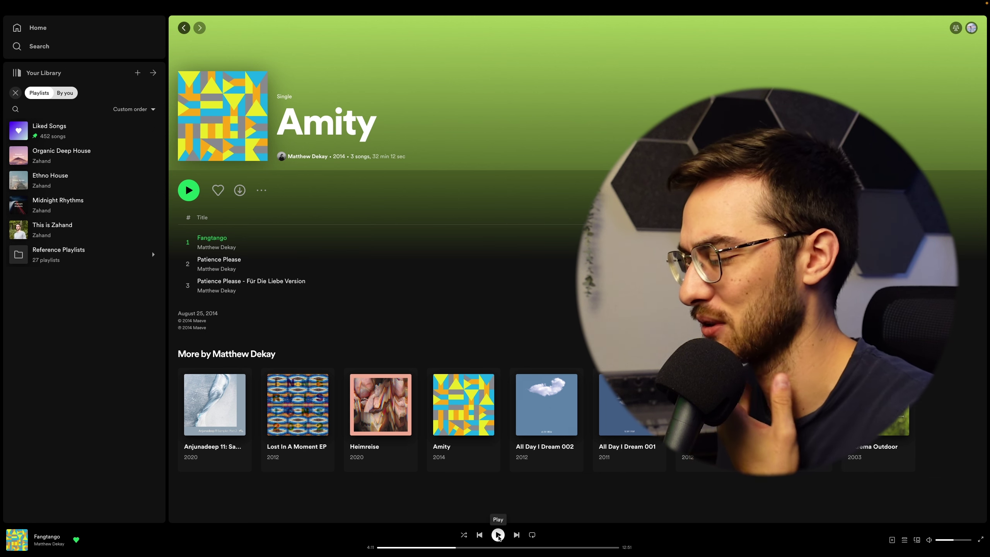
left_click(498, 535)
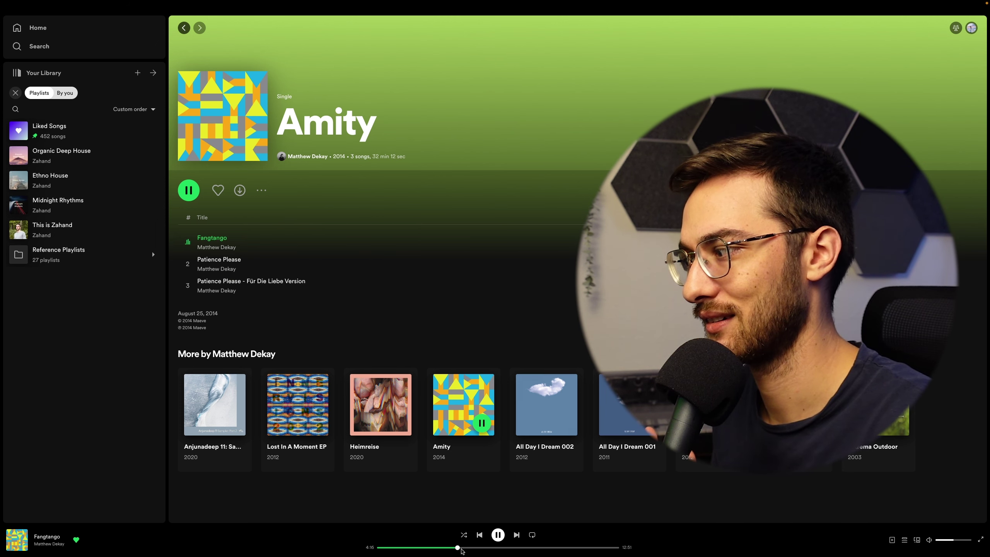
left_click(499, 536)
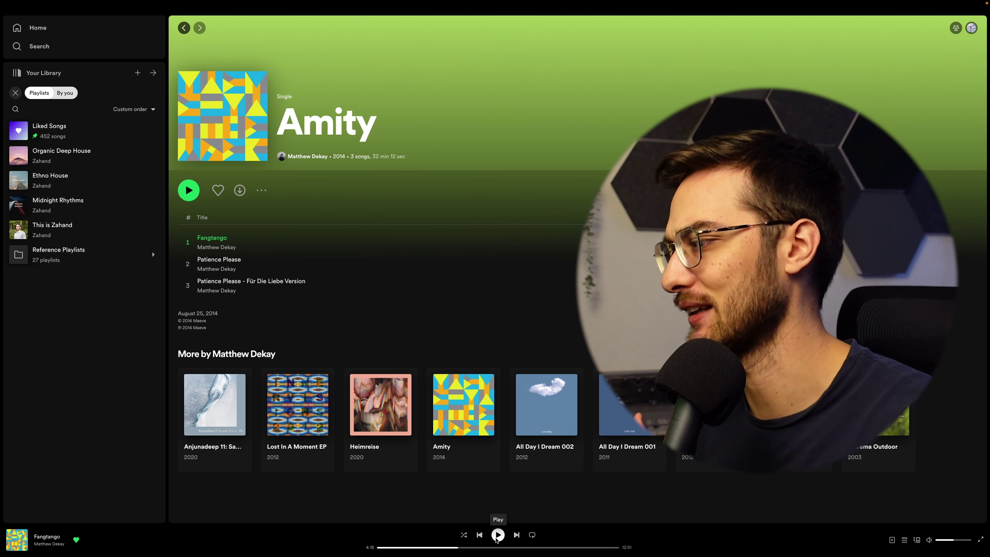
left_click(497, 538)
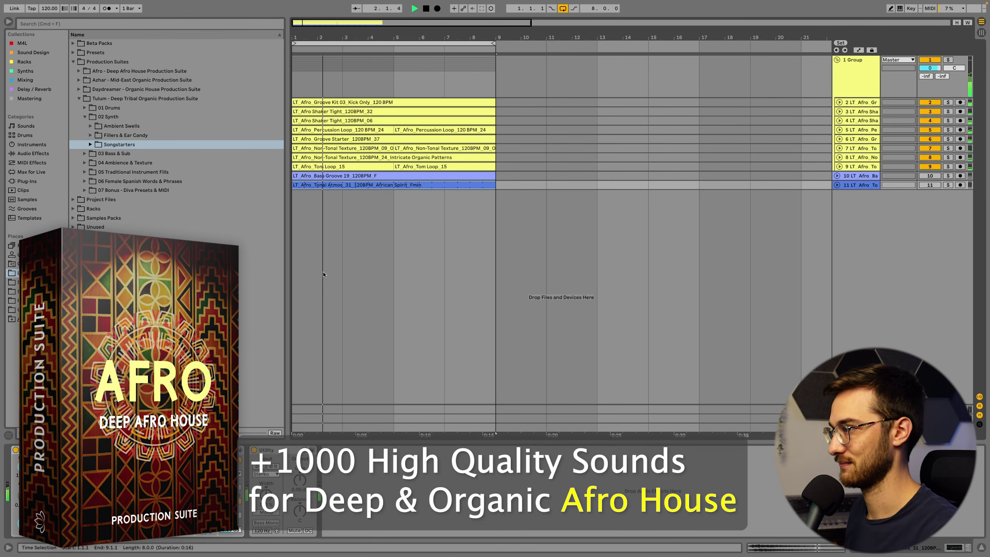
Stop the arrangement and insert a new 12 MIDI track
key("space")
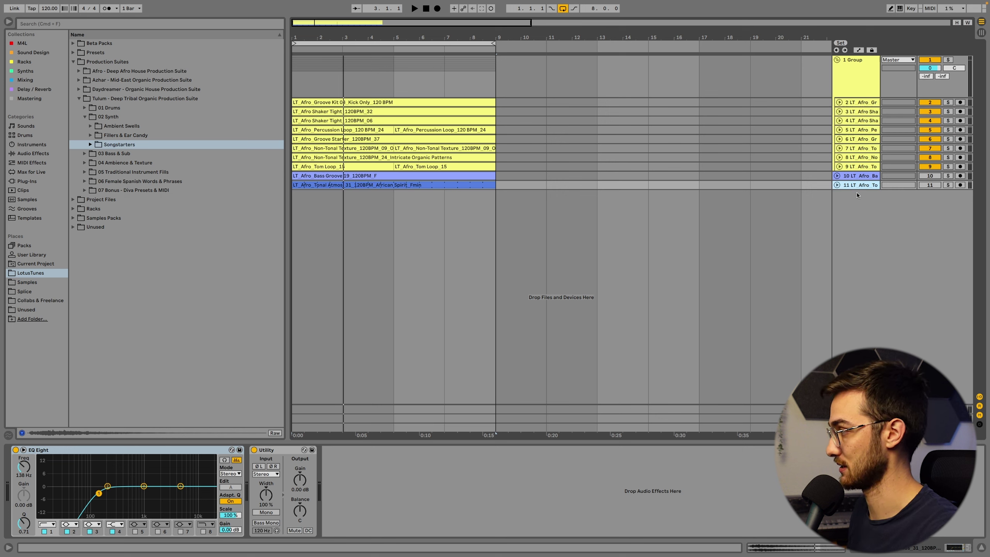
key("Right")
key("shift+super+t")
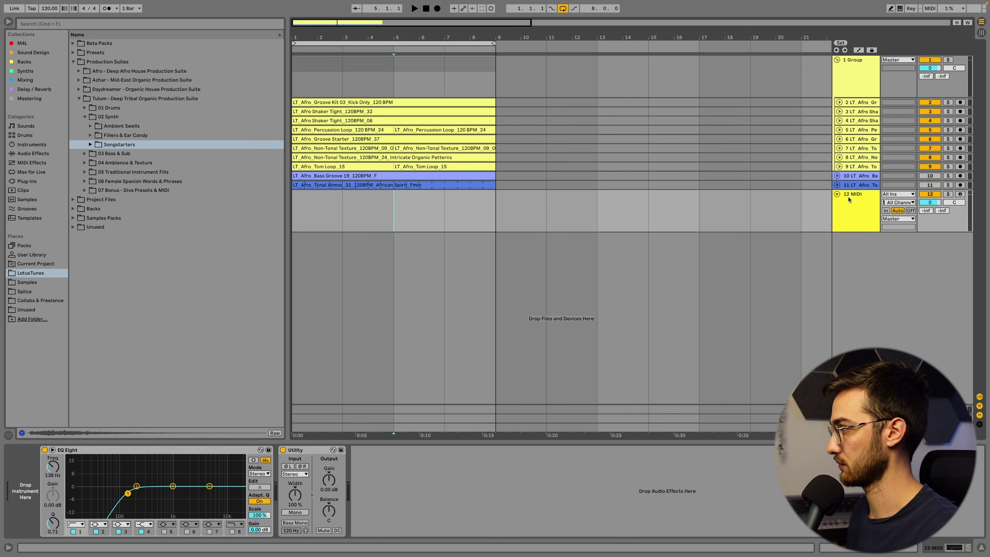
right_click(849, 213)
key("Escape")
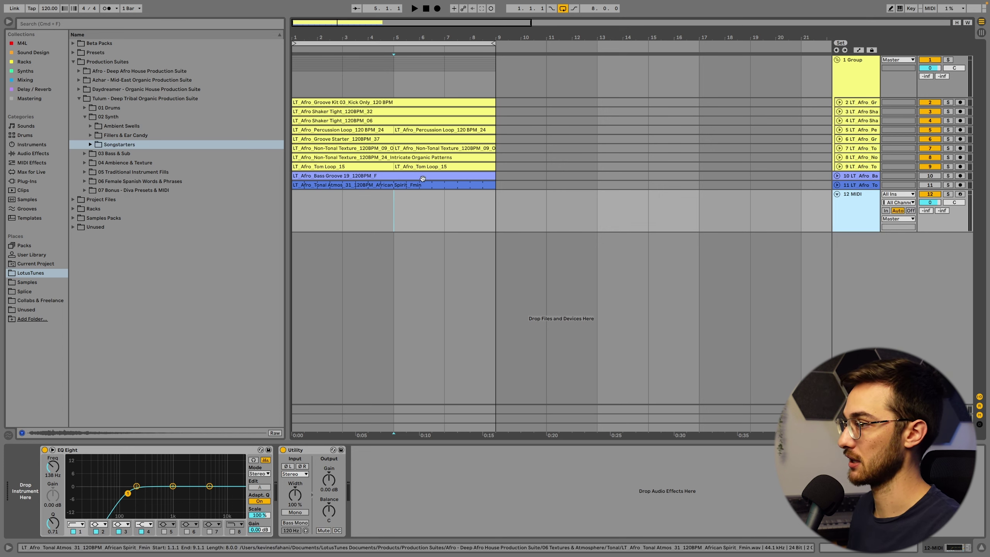
Select the 12 MIDI track and browse the Samples collection for the Kemenche improvisations
left_click(318, 220)
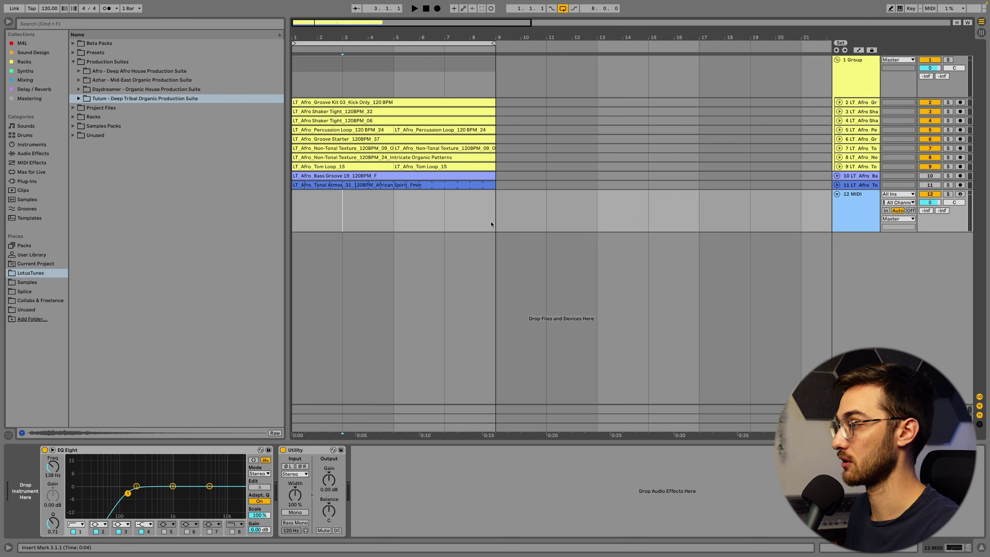
left_click(841, 206)
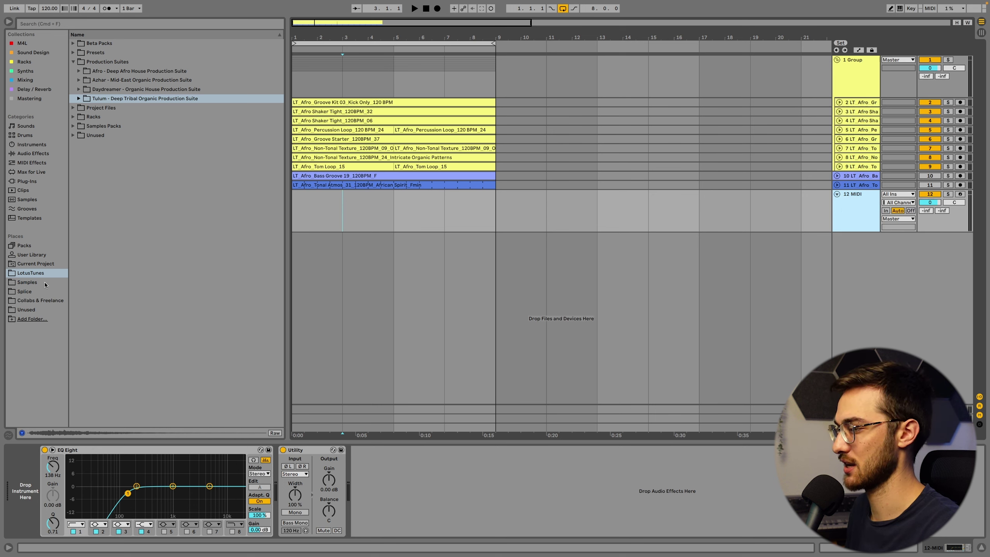
left_click(27, 282)
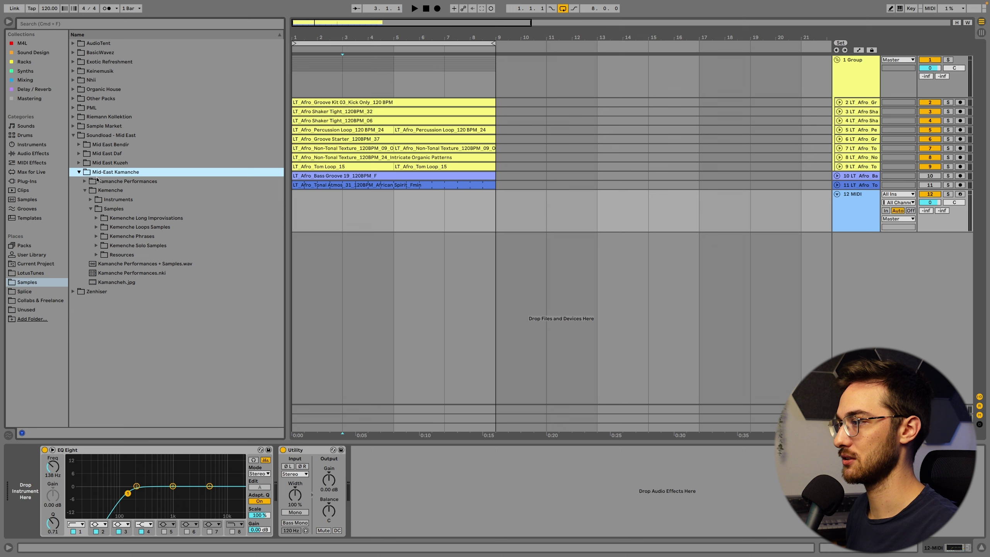
Drop LW2.wav onto track 12 as a Simpler in Slice mode at about 86% sensitivity
left_click(95, 219)
key("Down")
key("Down")
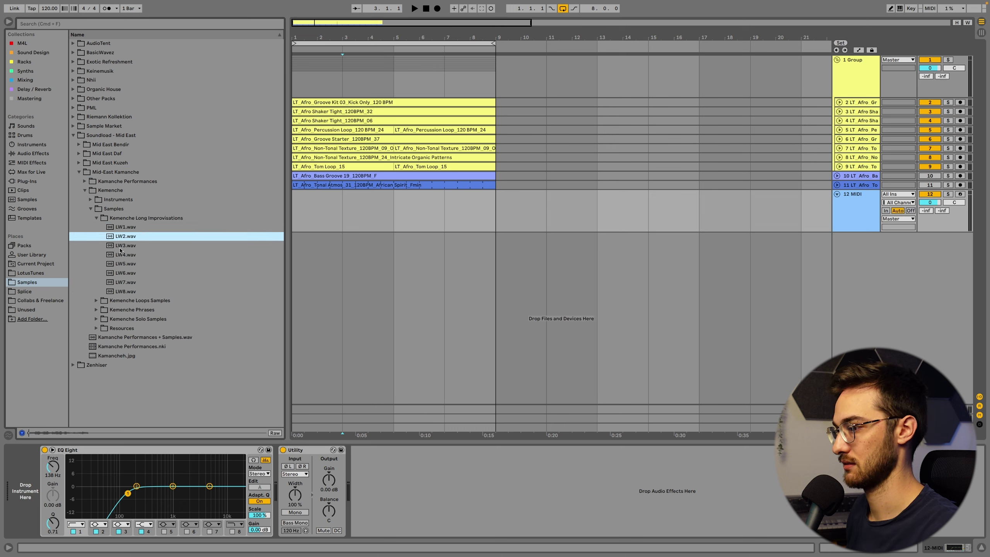
left_click_drag(124, 240, 24, 465)
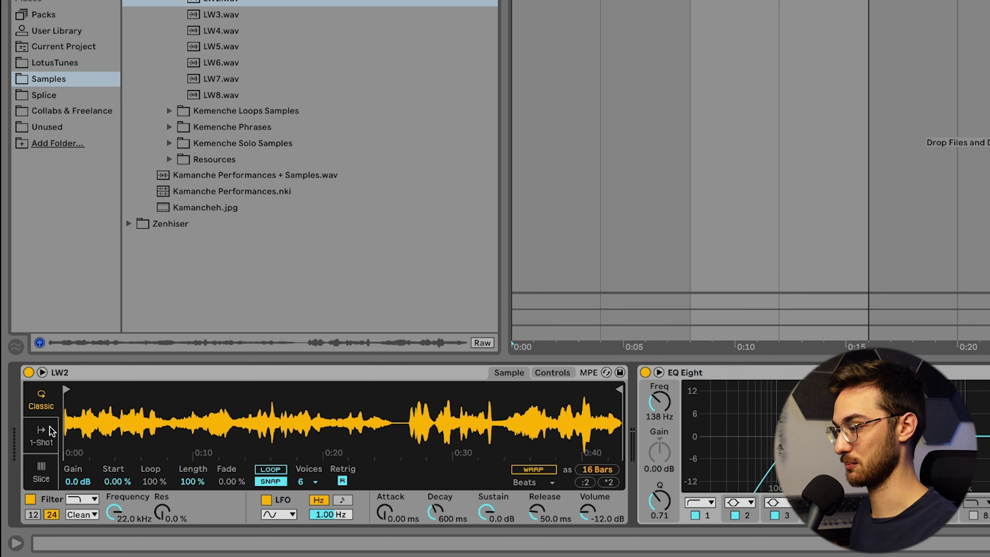
left_click(42, 477)
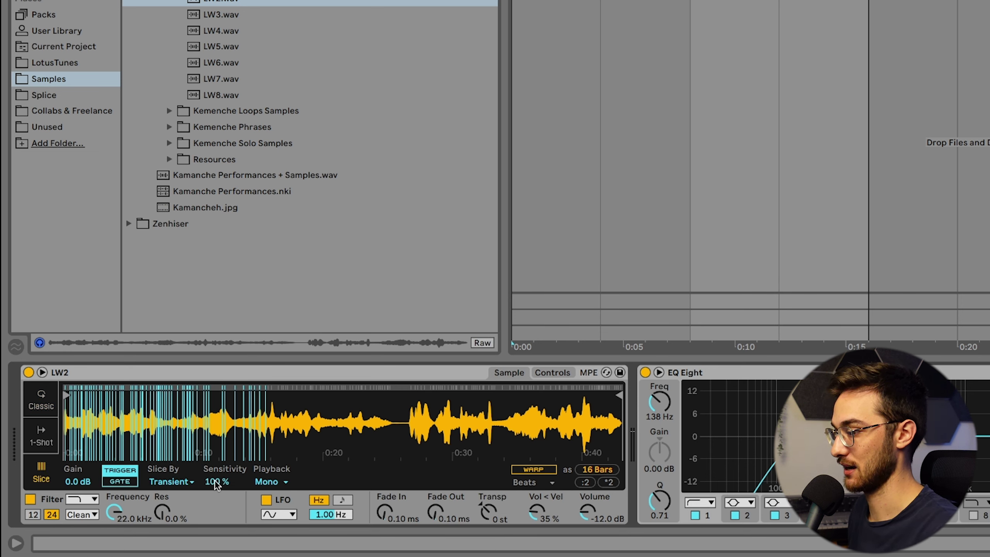
left_click_drag(217, 485, 217, 490)
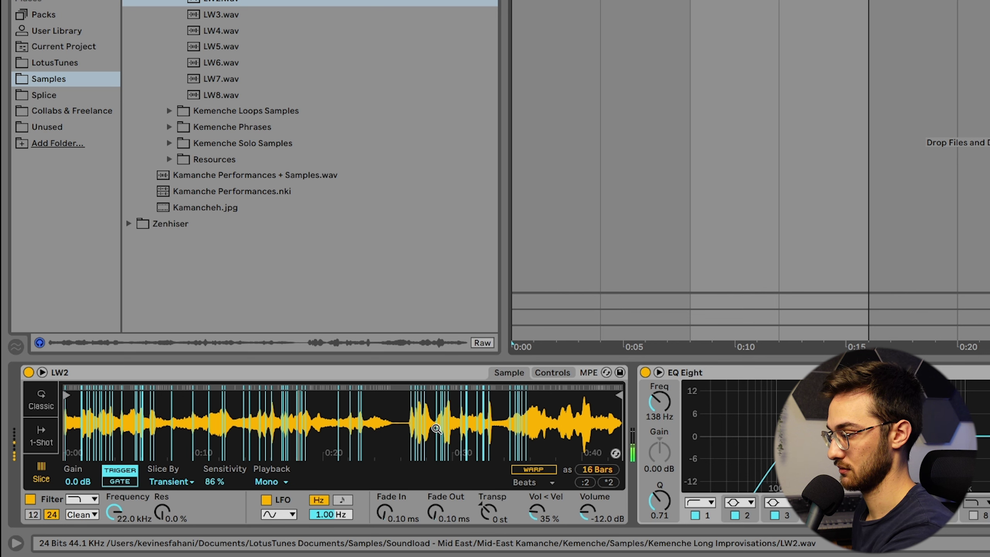
mouse_move(215, 481)
left_mouse_down()
mouse_move(214, 494)
mouse_move(215, 483)
left_mouse_up()
Try slicing LW2 by 1/16T beat divisions, then switch back to Transient
left_click(180, 483)
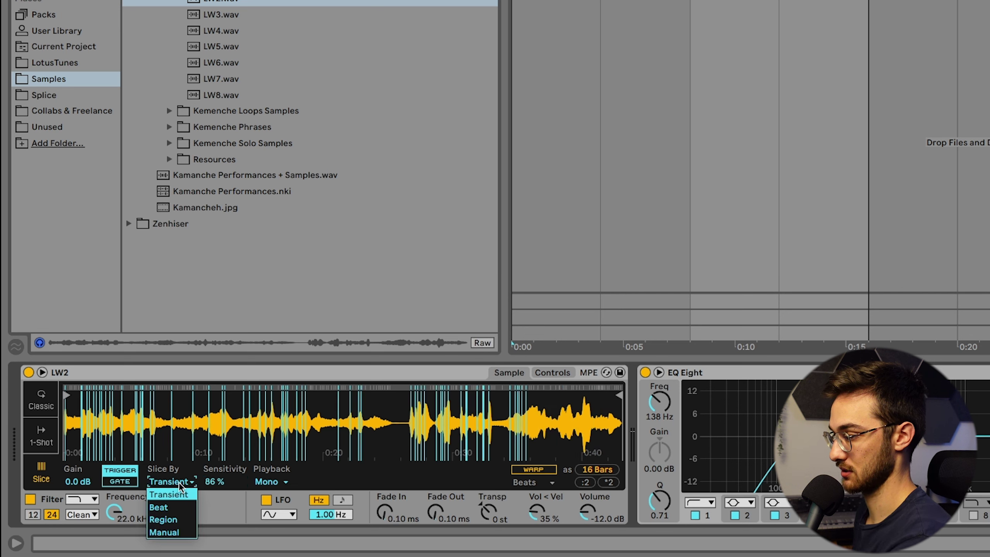
left_click(175, 506)
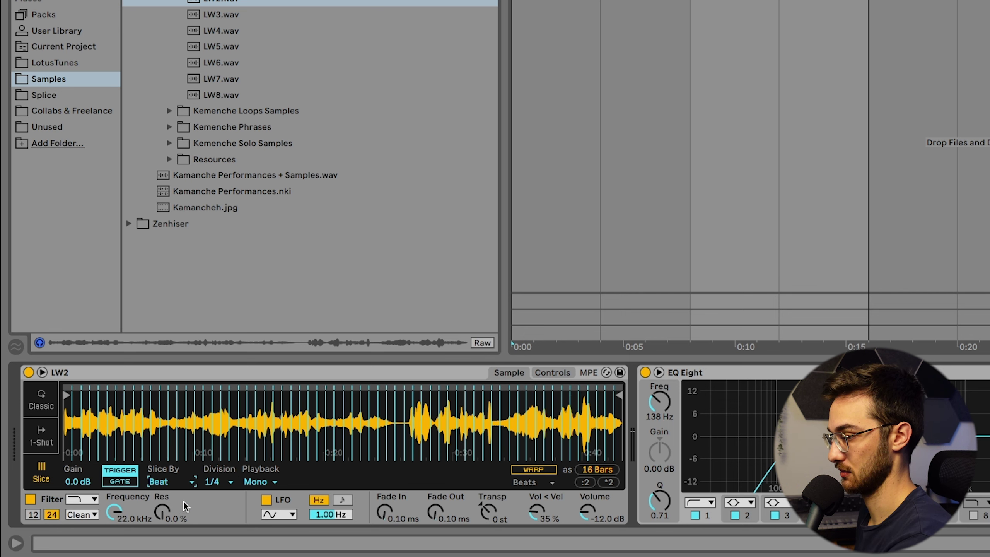
left_click(217, 483)
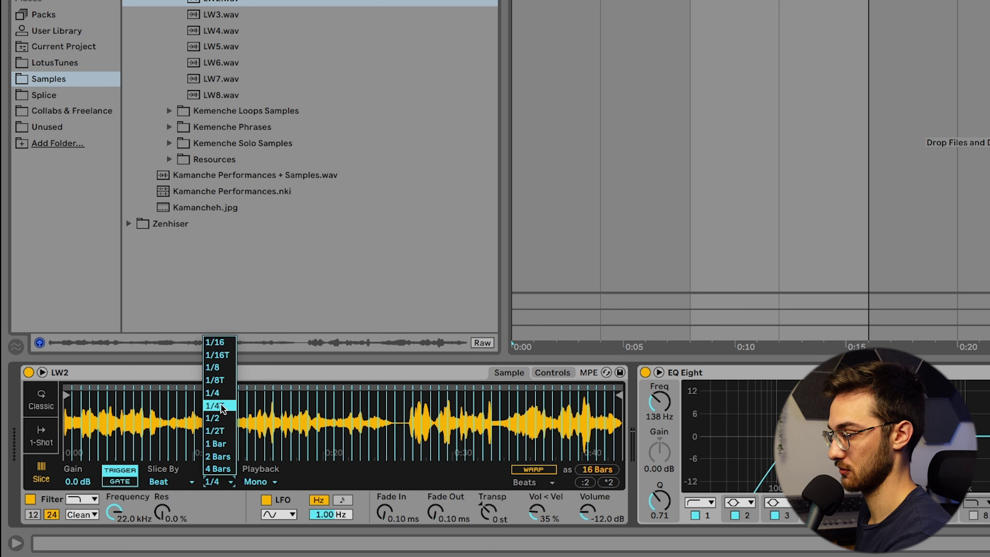
left_click(220, 355)
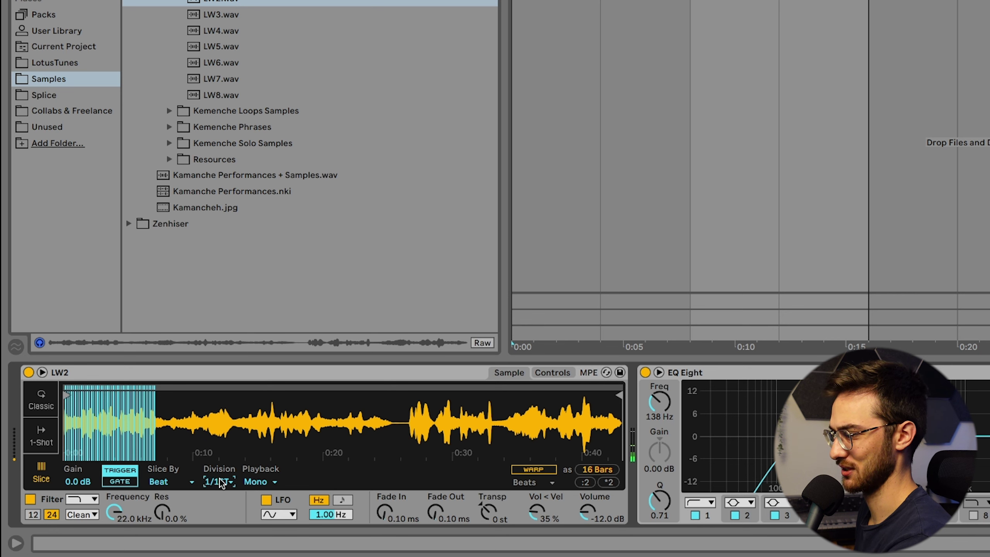
left_click(167, 483)
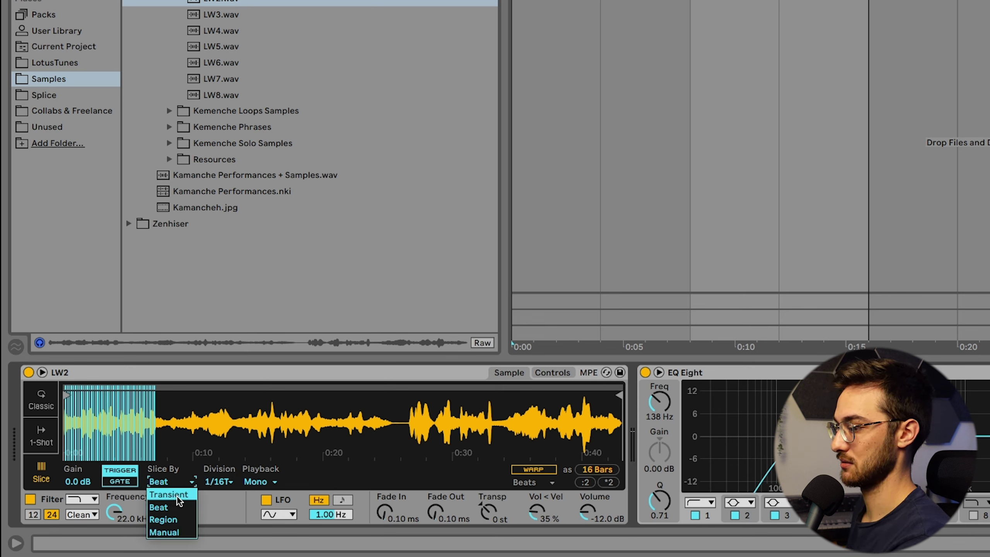
left_click(176, 495)
Switch to manual slicing and add four slice points on the waveform
left_click(170, 483)
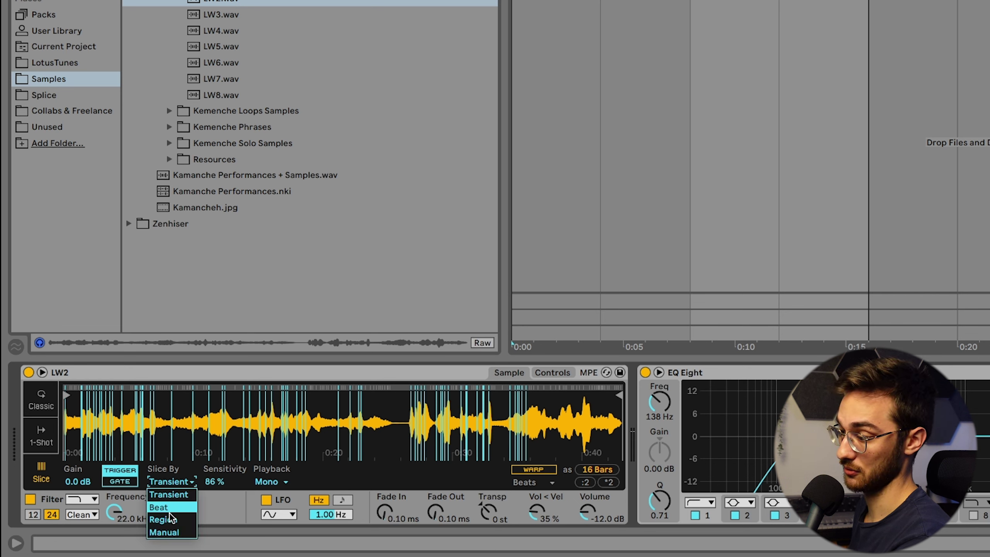
left_click(165, 532)
double_click(220, 417)
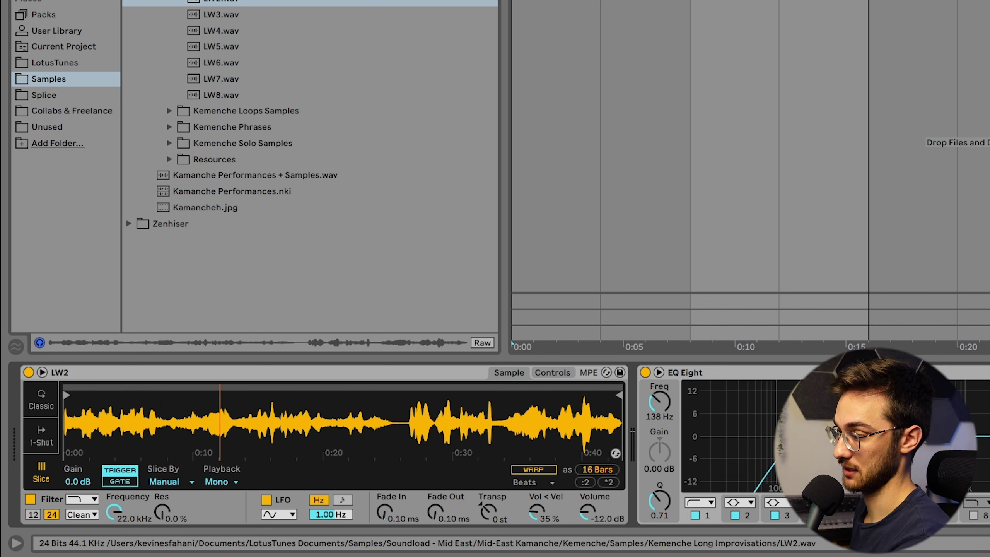
double_click(301, 417)
double_click(345, 421)
double_click(402, 426)
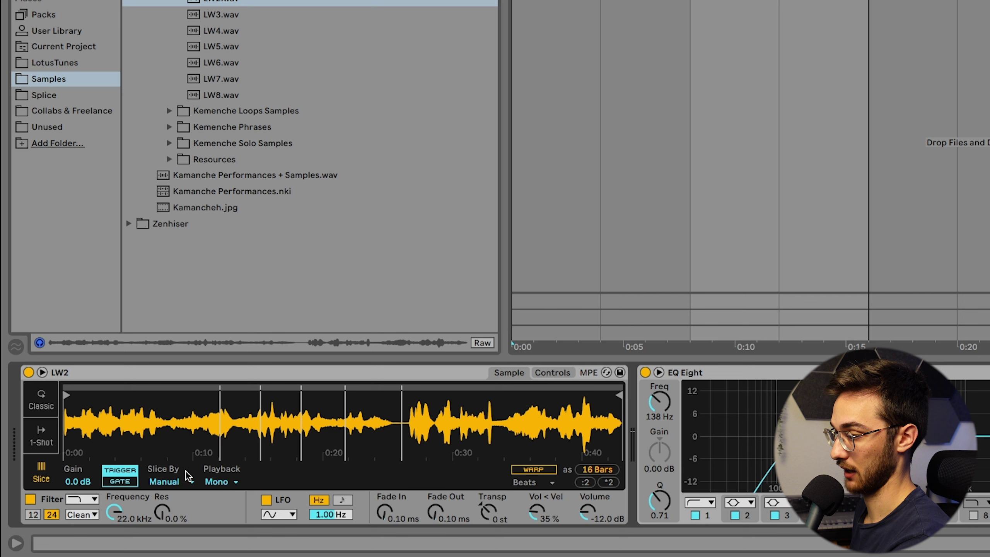
Return to Transient slicing and raise sensitivity to 85%
left_click(171, 481)
left_click(169, 491)
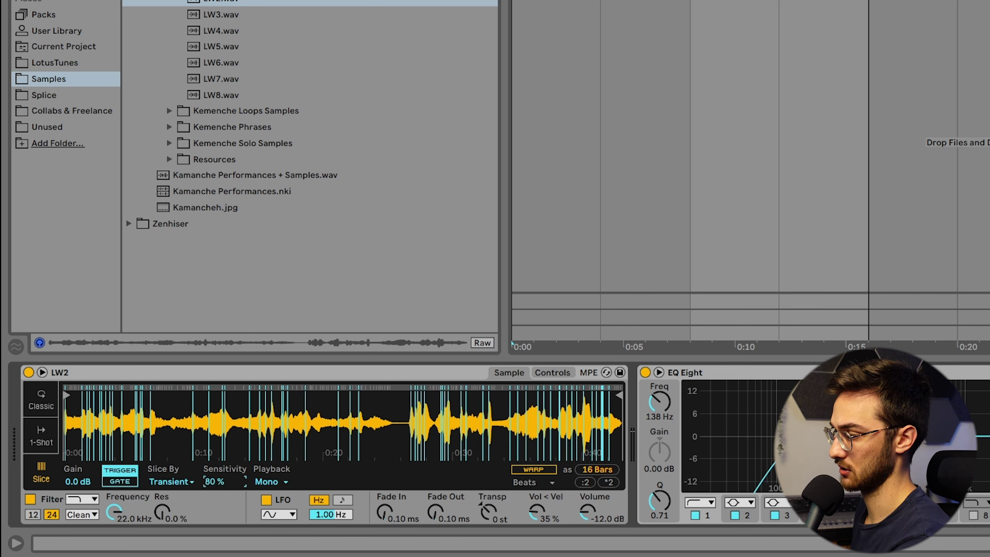
left_click_drag(214, 481, 214, 477)
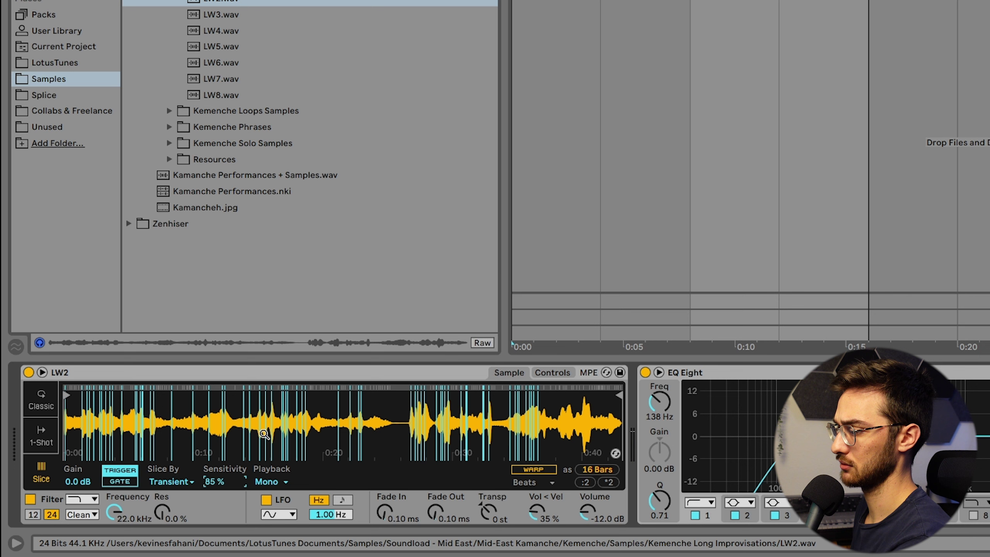
left_click(272, 480)
left_click(273, 508)
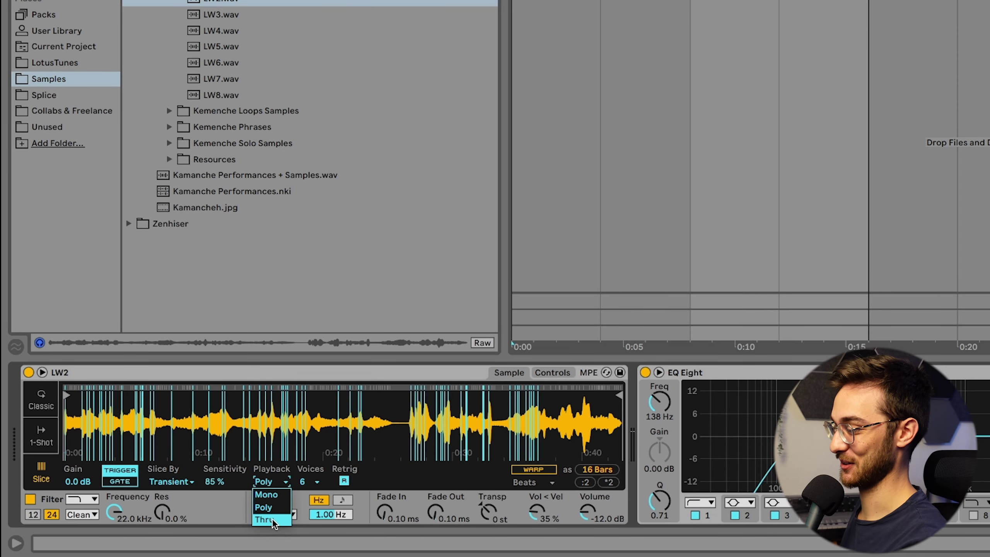
left_click(268, 520)
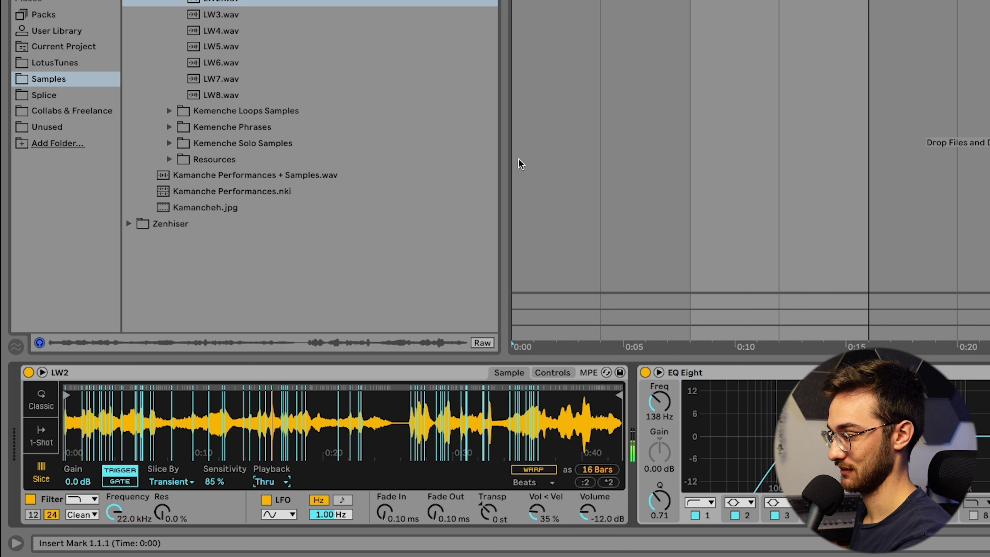
left_click(29, 372)
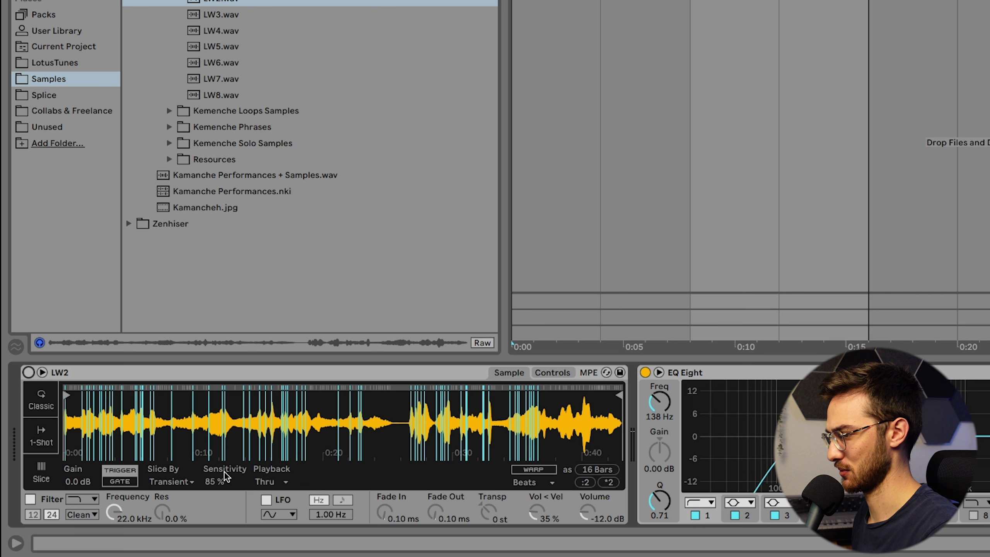
left_click(28, 372)
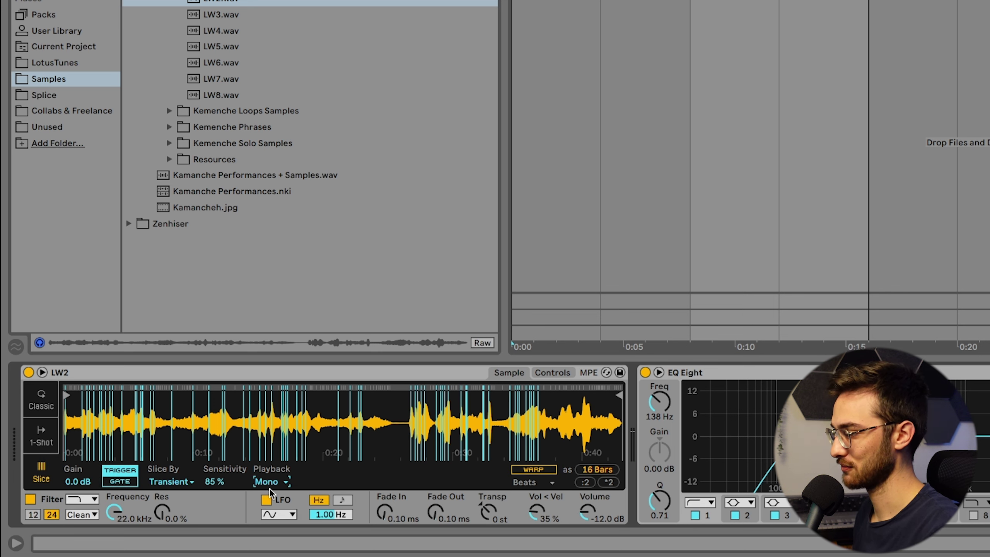
left_click(270, 487)
left_click(268, 501)
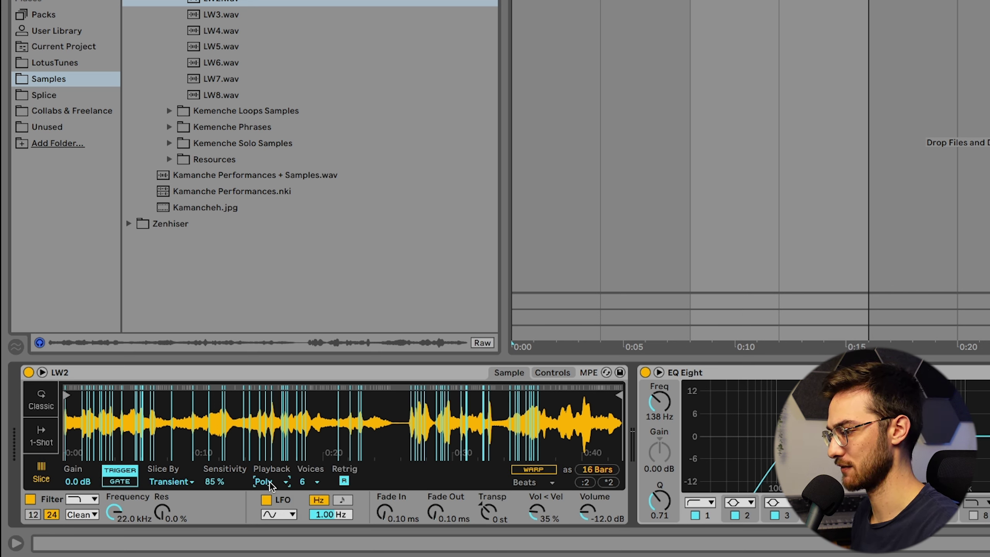
left_click(269, 482)
left_click(267, 495)
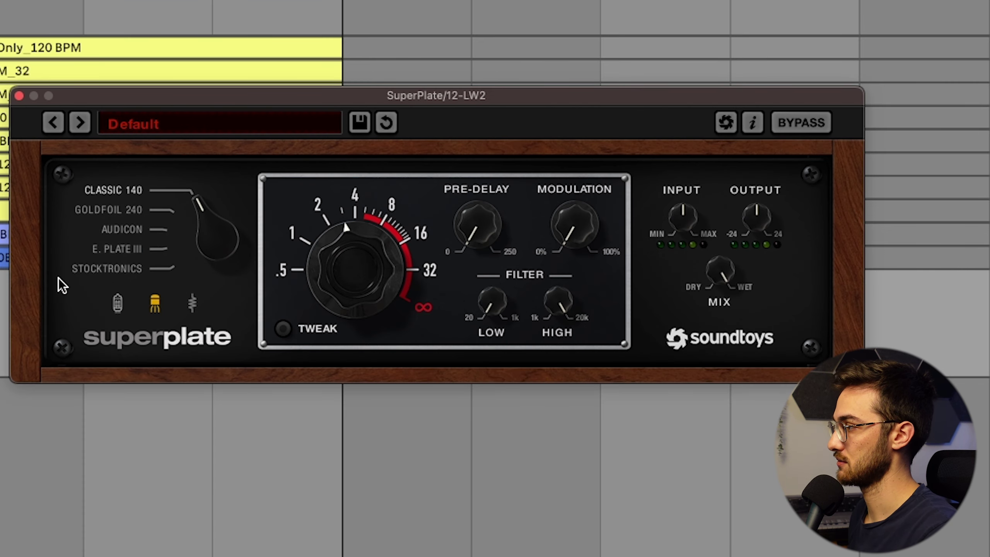
Set SuperPlate decay to about 4, lower the mix, raise LOW, keeping the Classic 140 plate
left_click_drag(338, 263, 342, 269)
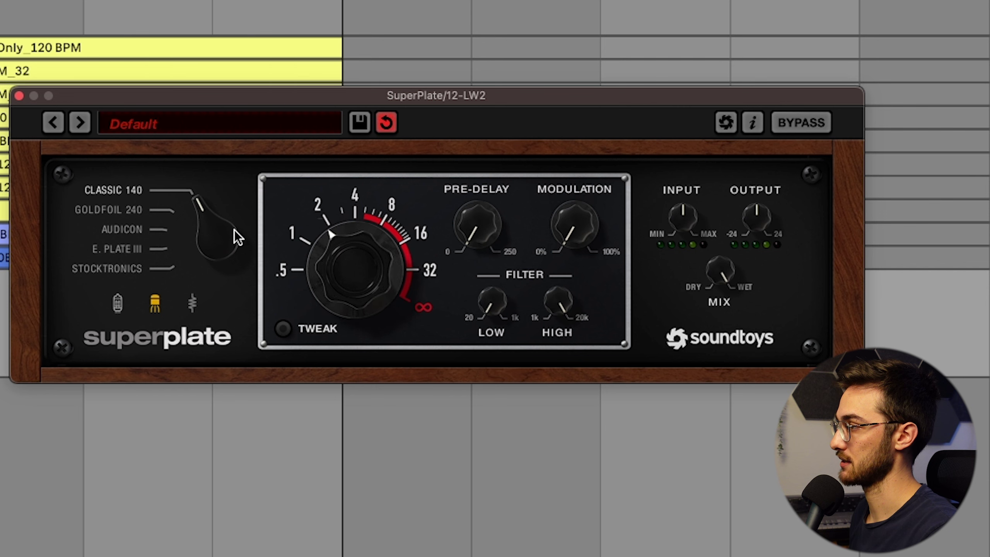
left_click_drag(209, 235, 205, 203)
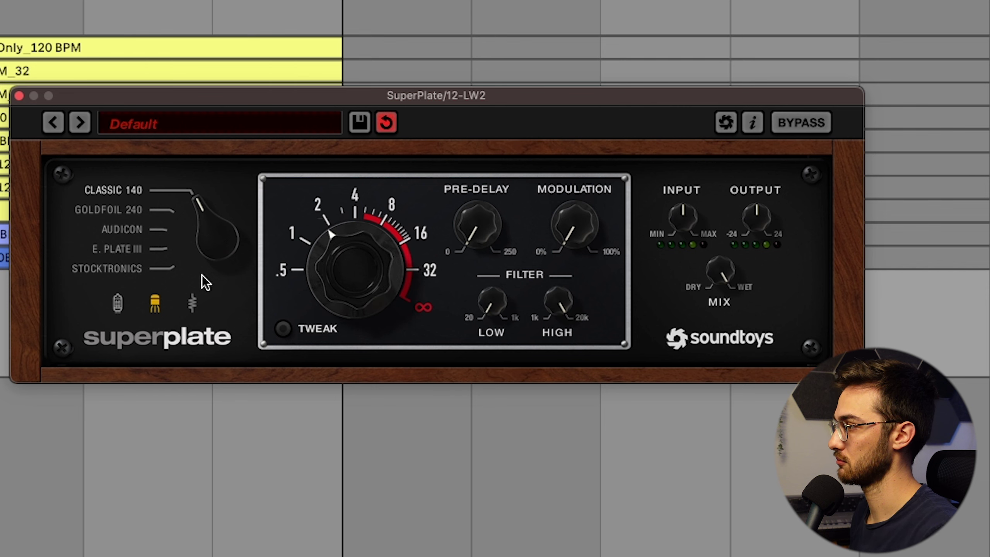
left_click_drag(343, 259, 357, 237)
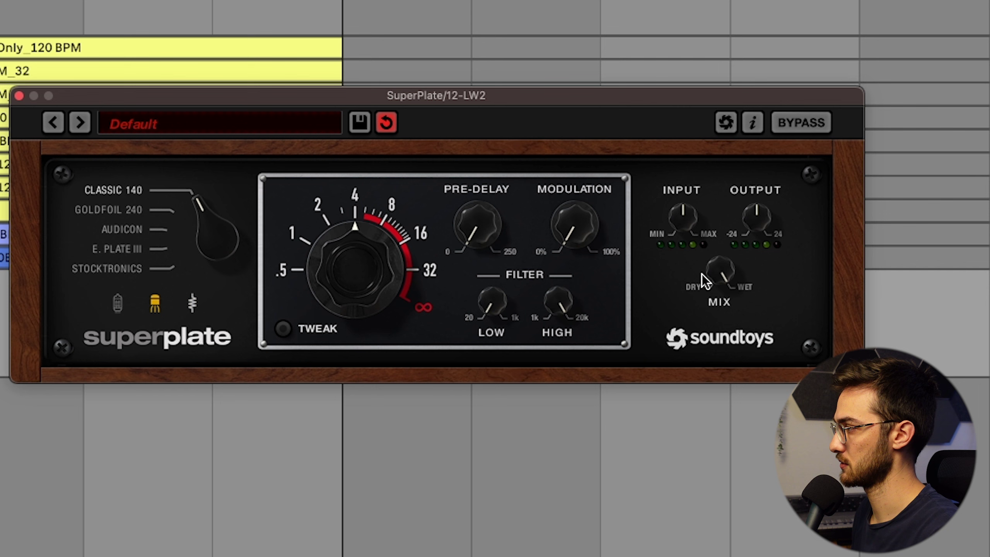
left_click_drag(702, 274, 723, 382)
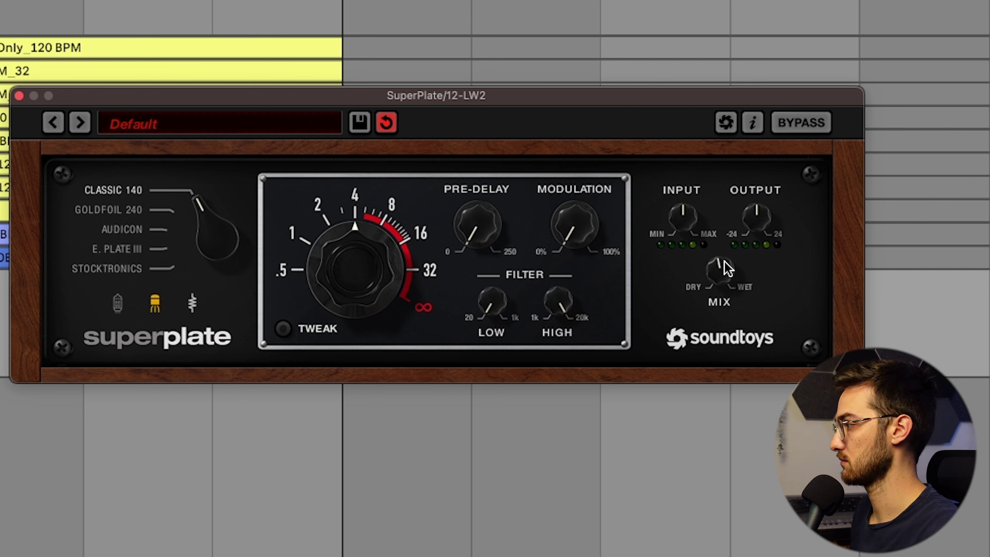
left_click_drag(489, 304, 500, 254)
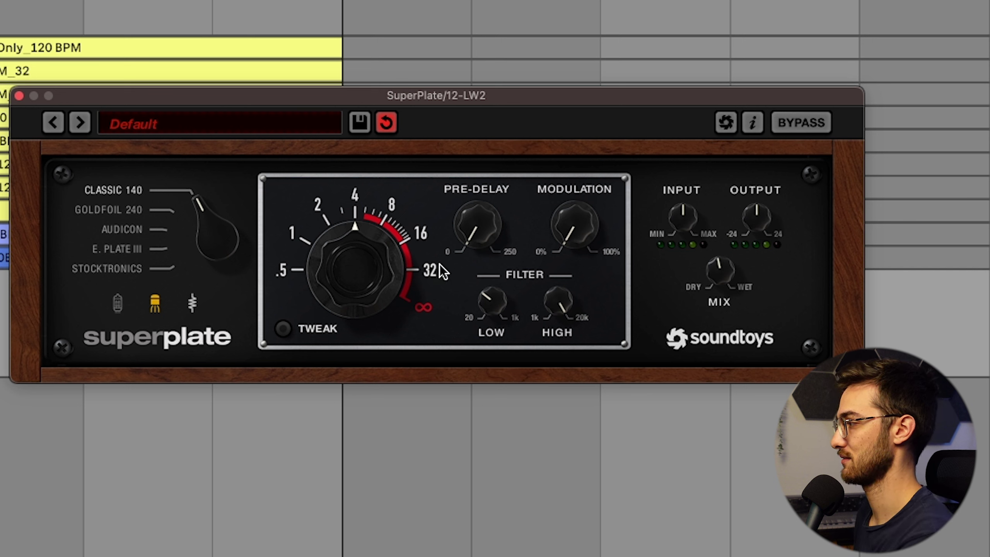
mouse_move(376, 252)
left_mouse_down()
mouse_move(377, 241)
mouse_move(369, 268)
mouse_move(361, 247)
left_mouse_up()
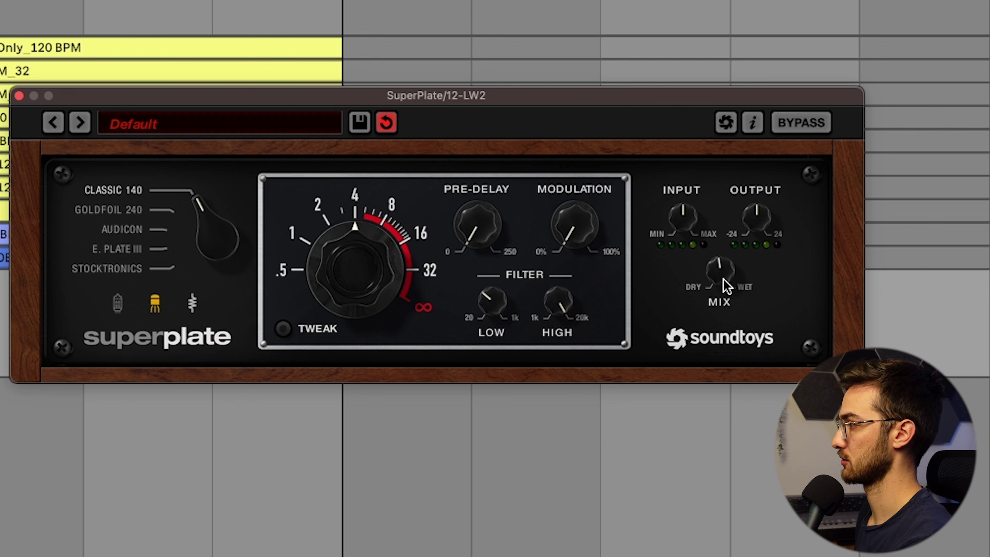
left_click_drag(203, 224, 212, 311)
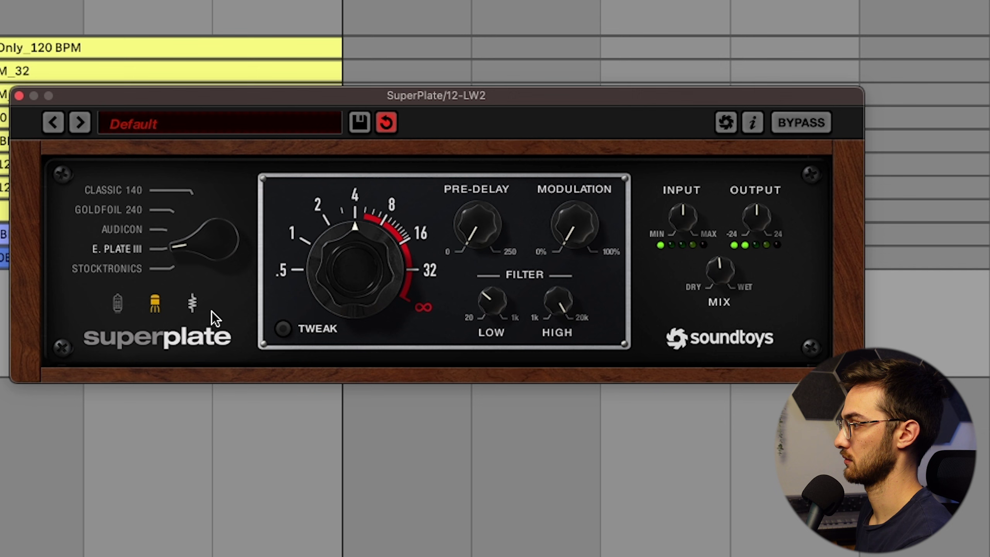
left_click_drag(212, 311, 216, 228)
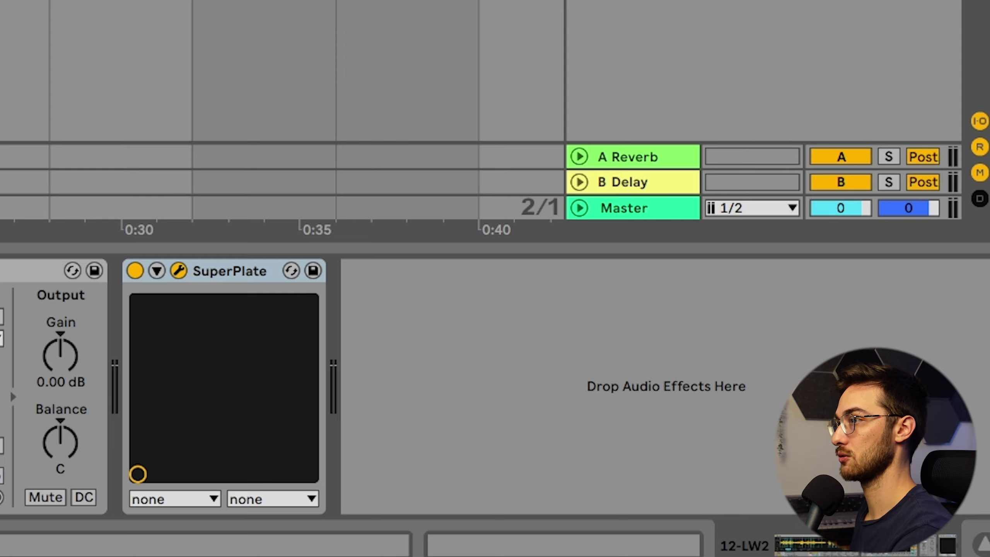
Add EchoBoy Jr after SuperPlate on the LW2 track
double_click(92, 52)
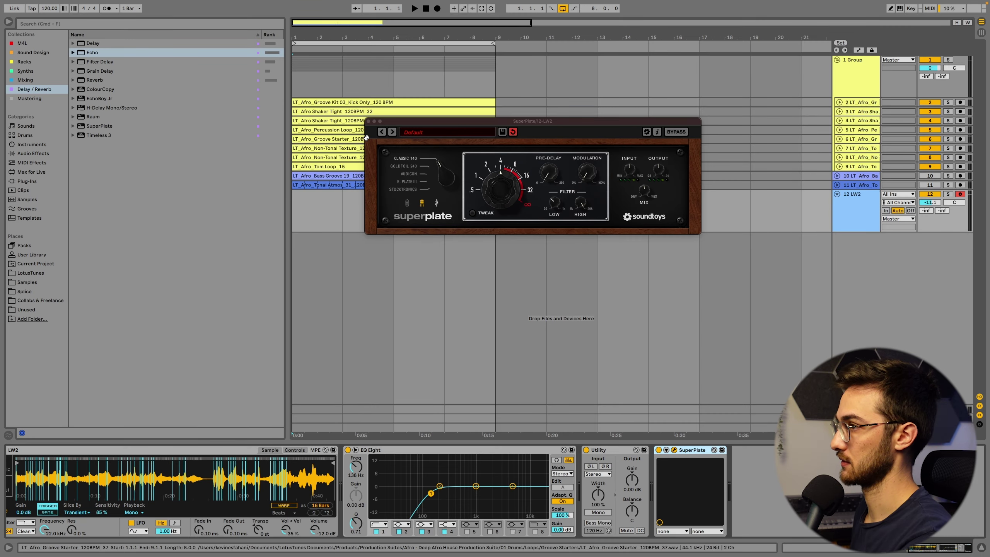
double_click(102, 98)
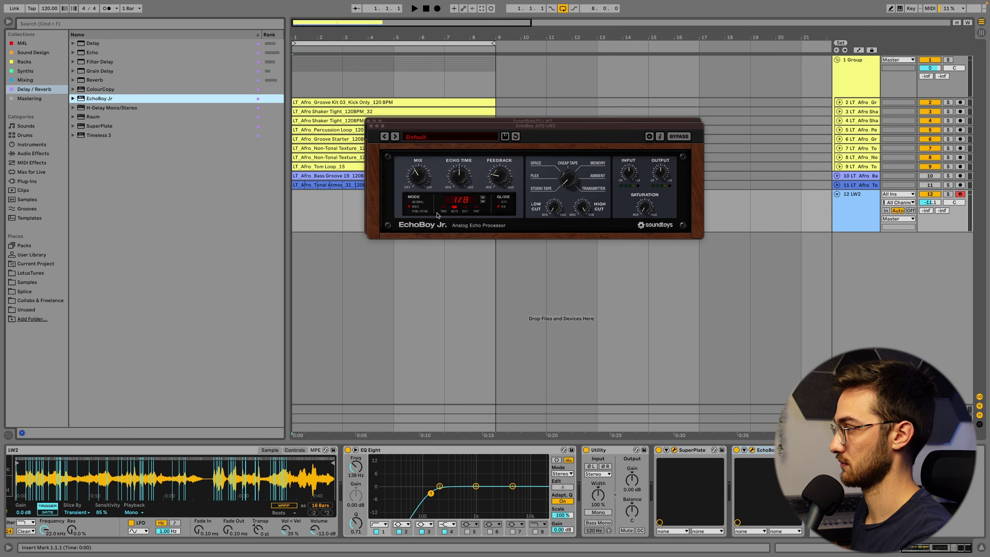
left_click_drag(444, 133, 400, 246)
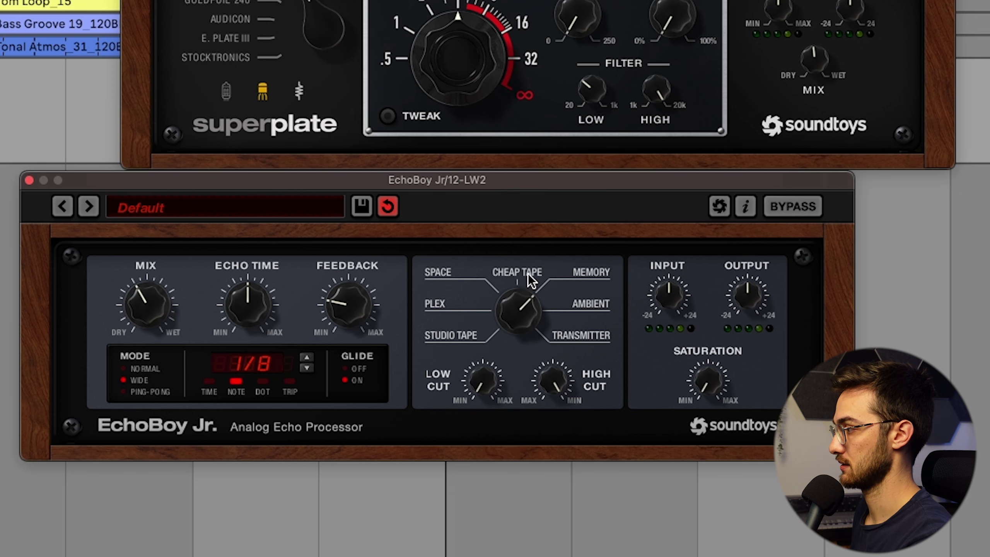
Set EchoBoy Jr's style, raise low cut, lower high cut, 1/8 dotted time, moderate feedback
left_click(529, 277)
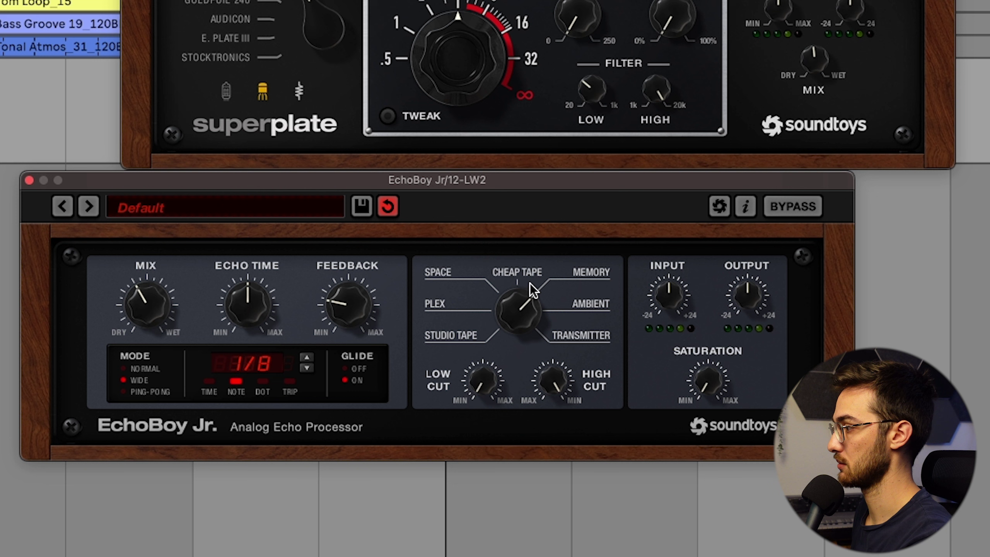
left_click_drag(485, 386, 485, 369)
left_click_drag(552, 391, 544, 411)
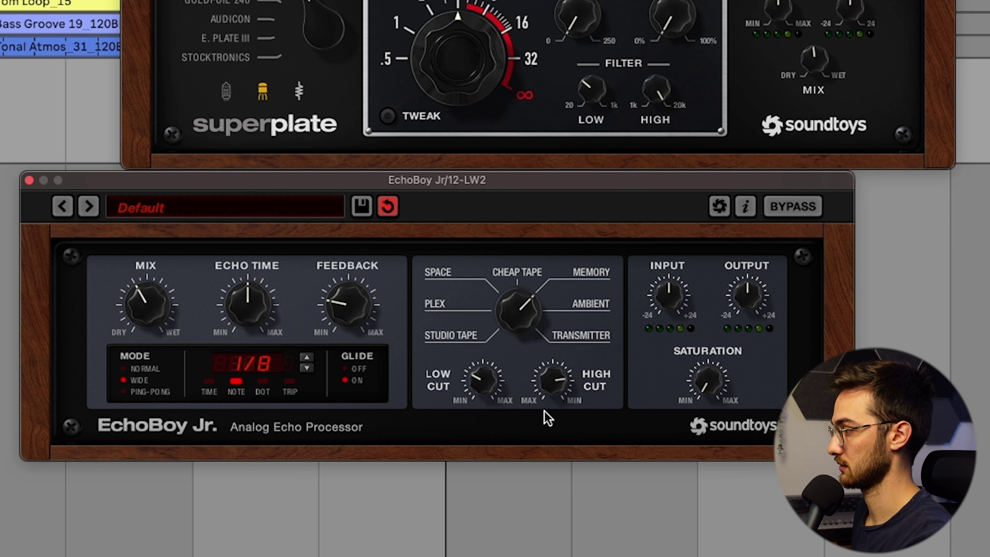
left_click(262, 381)
left_click_drag(349, 302, 363, 270)
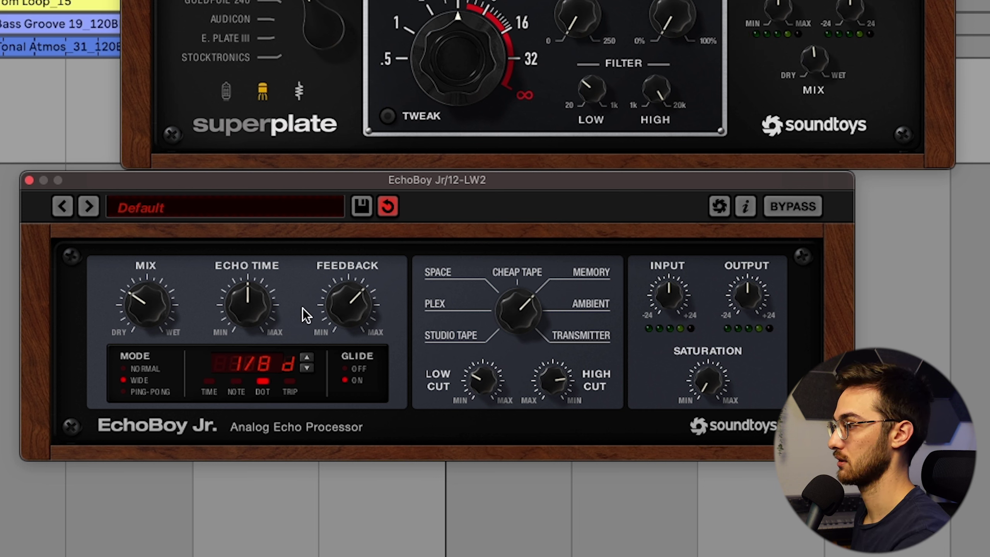
left_click_drag(346, 313, 349, 289)
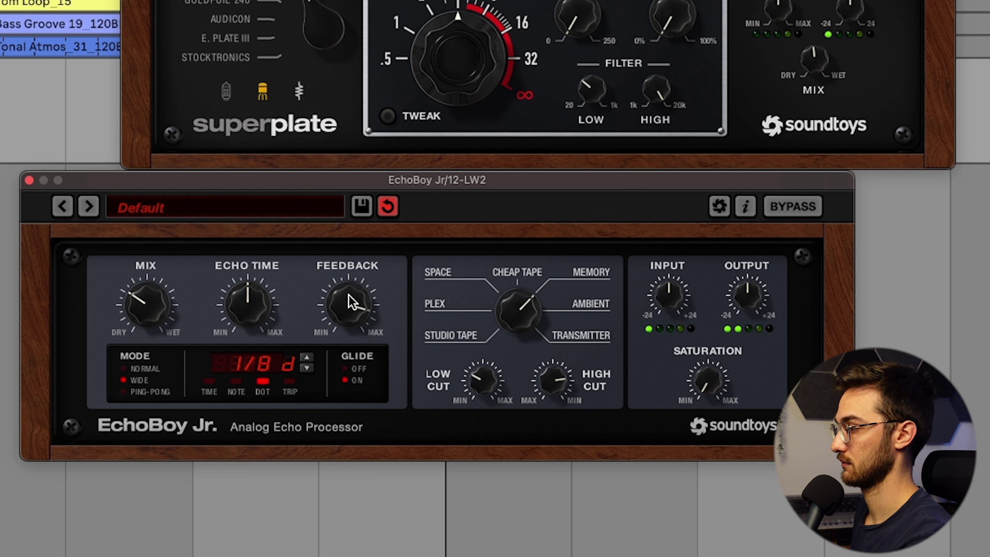
mouse_move(350, 298)
left_mouse_down()
mouse_move(350, 312)
mouse_move(355, 302)
left_mouse_up()
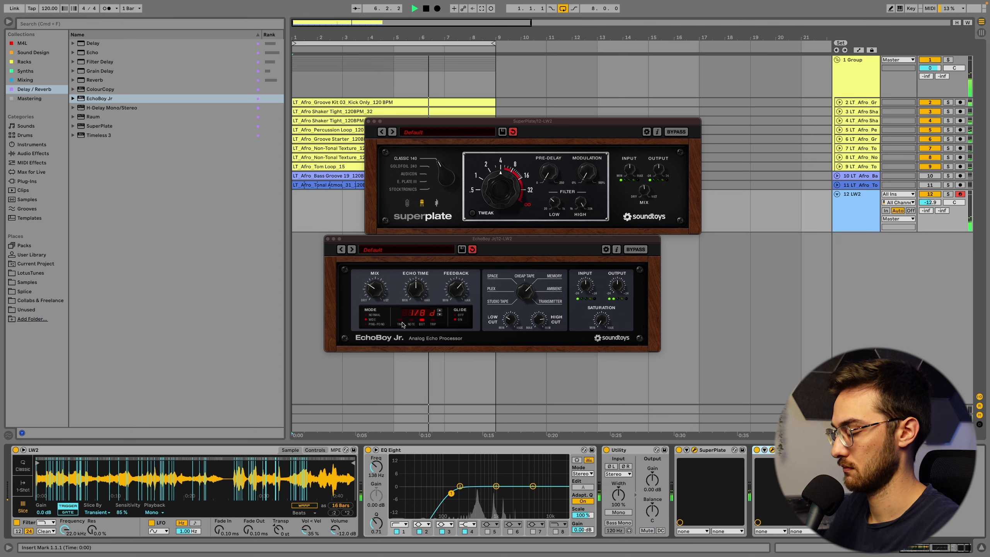
Stop playback and reveal LW2.wav's location in the browser
key("space")
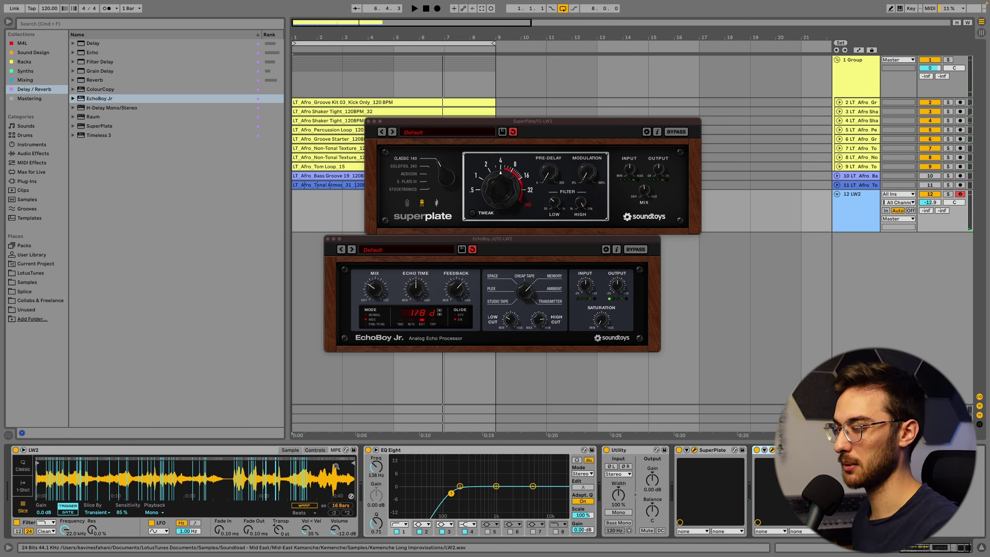
key("super+alt+r")
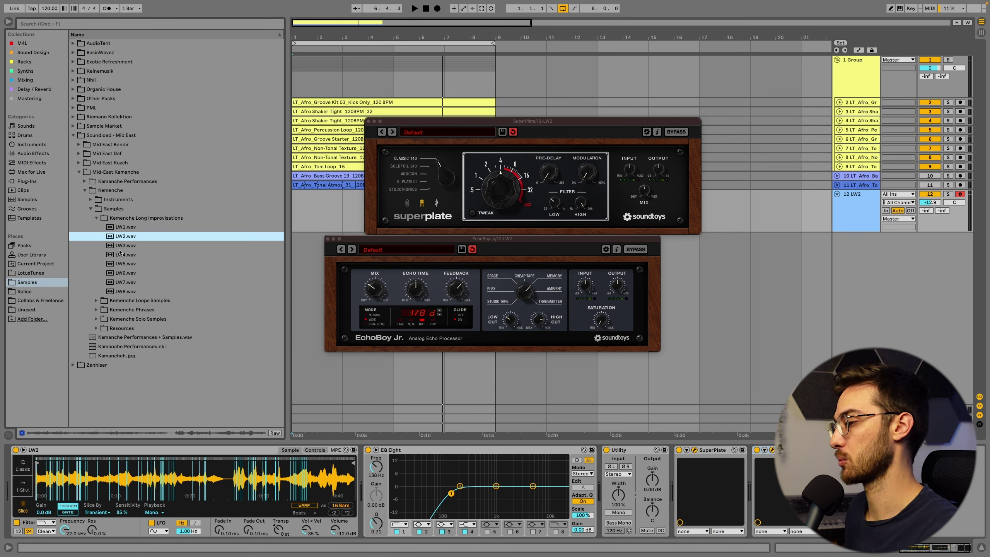
left_click(96, 218)
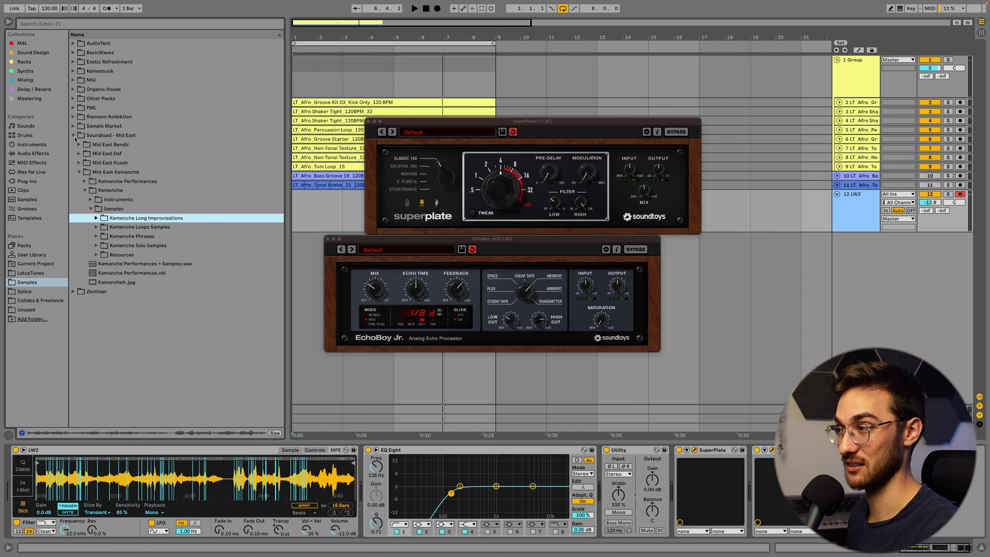
Load 04 LT_Tulum_Ambient Swell F#min.wav from LotusTunes Tulum Ambient Swells into Simpler
left_click(32, 273)
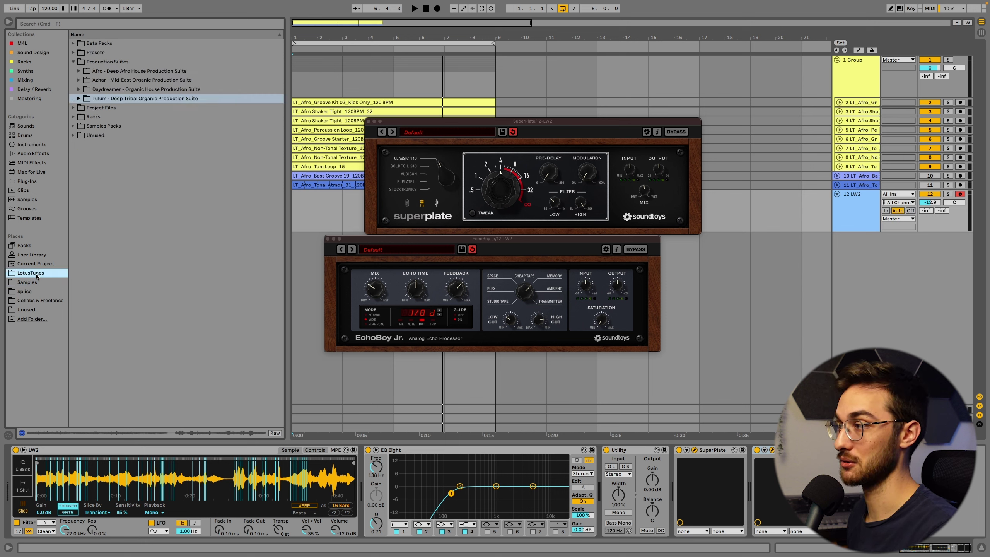
left_click(79, 99)
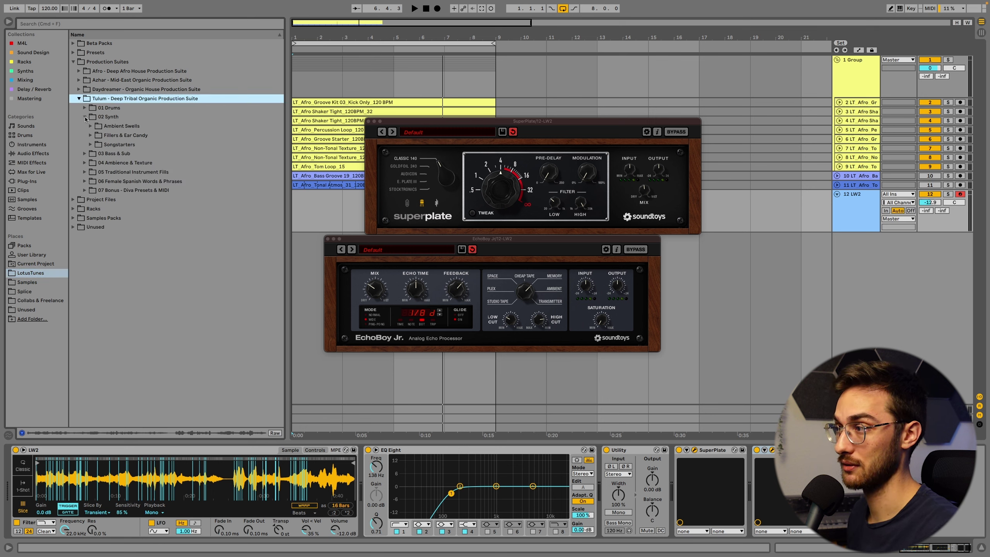
left_click(90, 127)
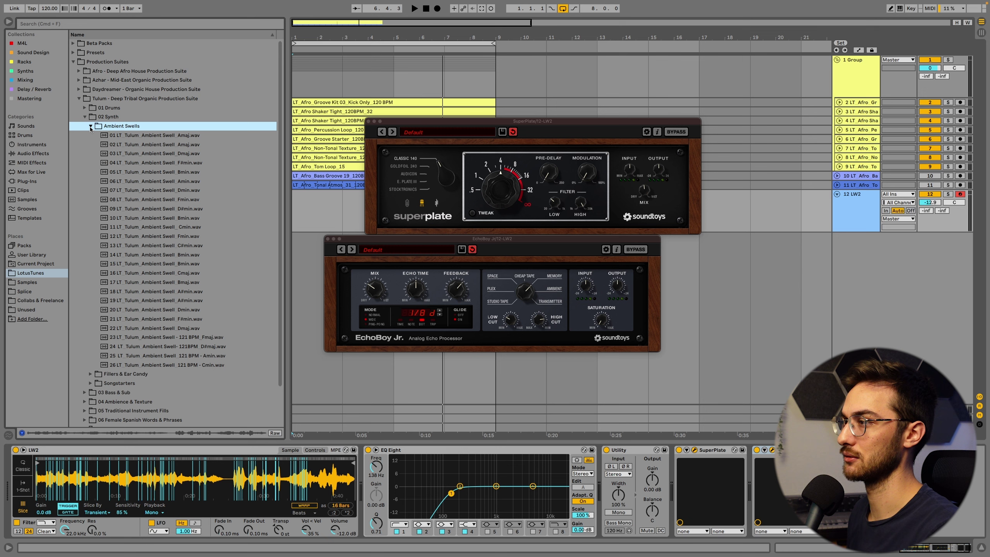
scroll(152, 150, "down", 1)
left_click_drag(159, 150, 185, 483)
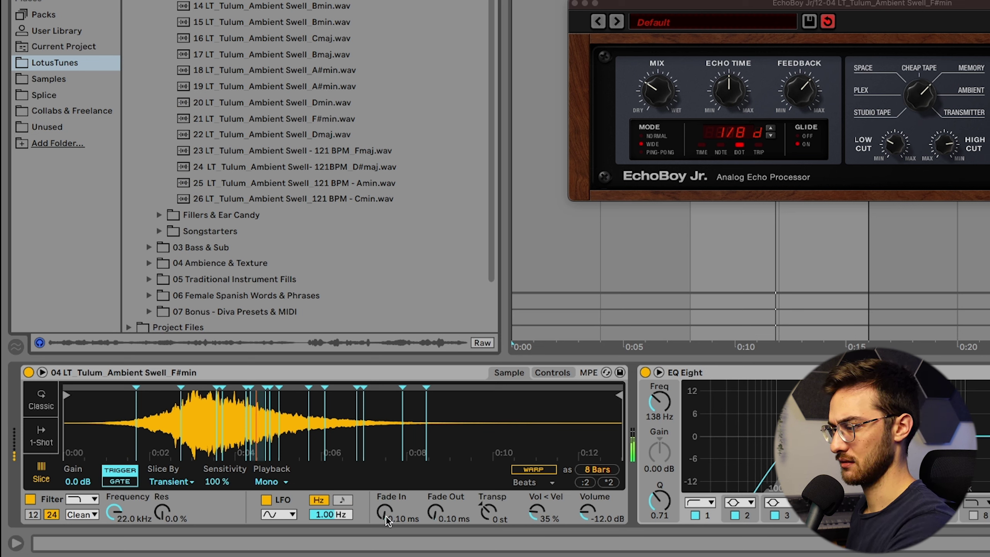
Set Fade In 2.10 ms, Fade Out 2.00 s and Transp -4 st on the swell, then replay
left_click_drag(391, 517, 391, 489)
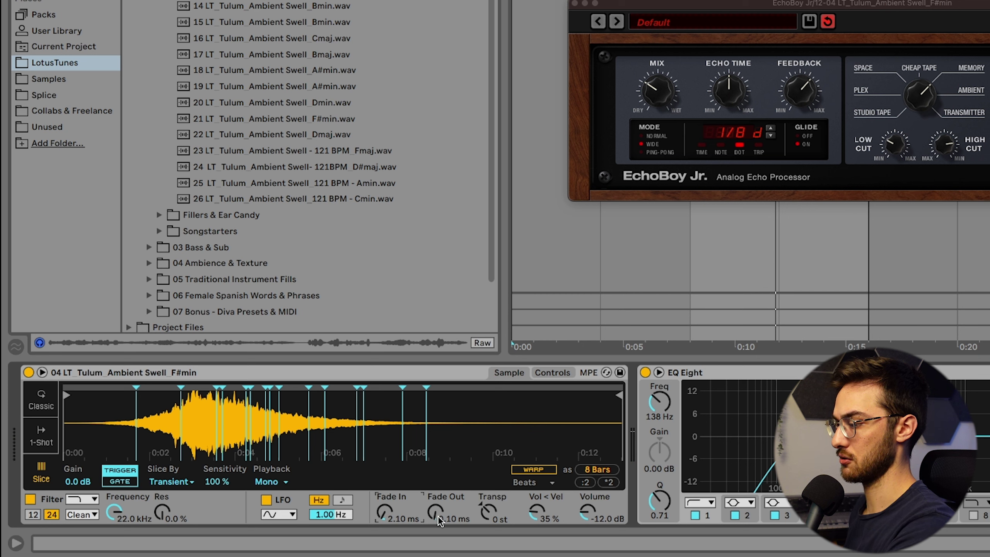
left_click_drag(437, 517, 437, 476)
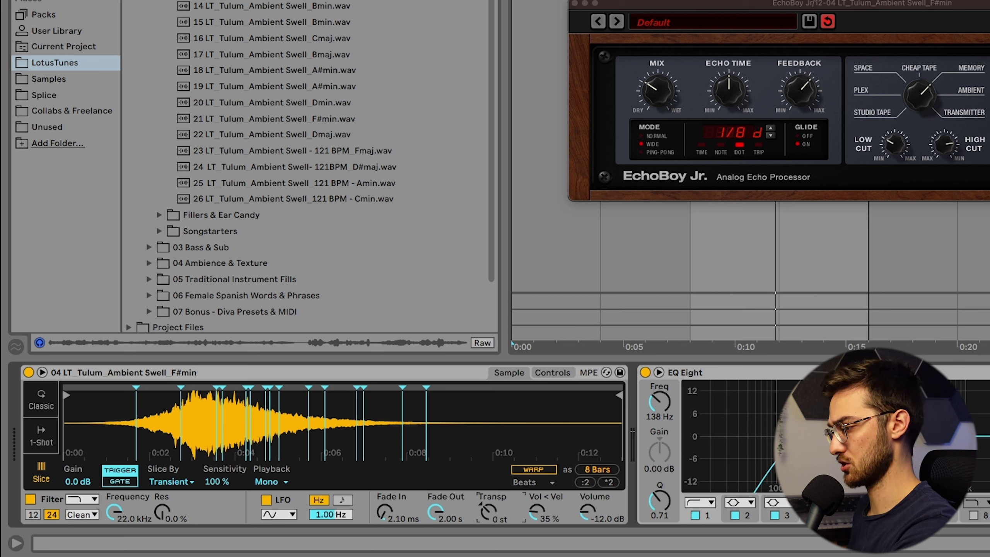
left_click_drag(488, 510, 488, 514)
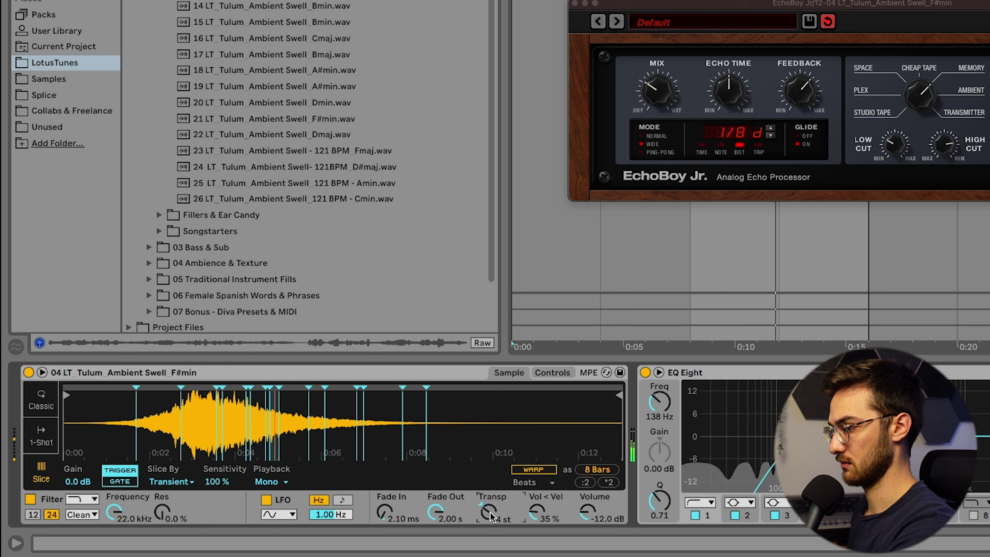
key("space")
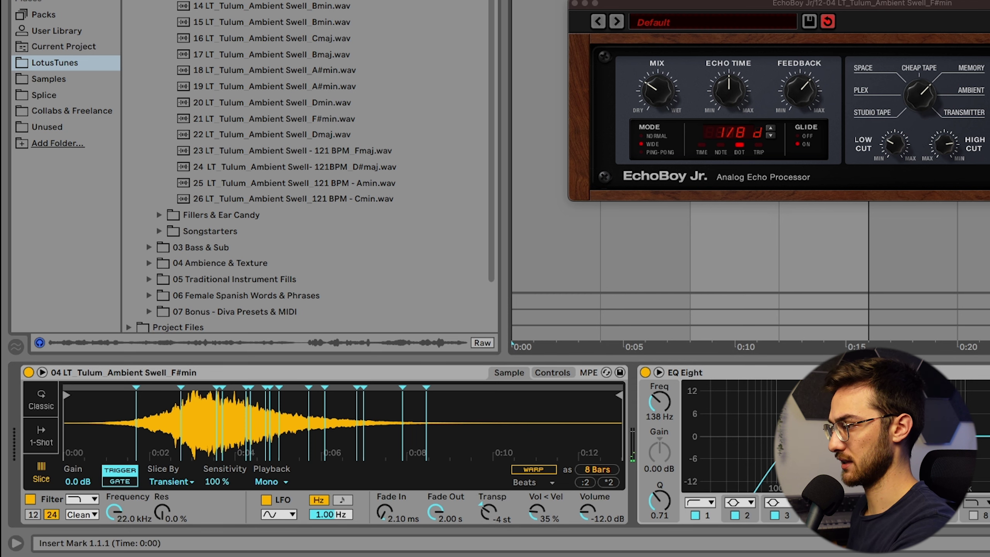
key("space")
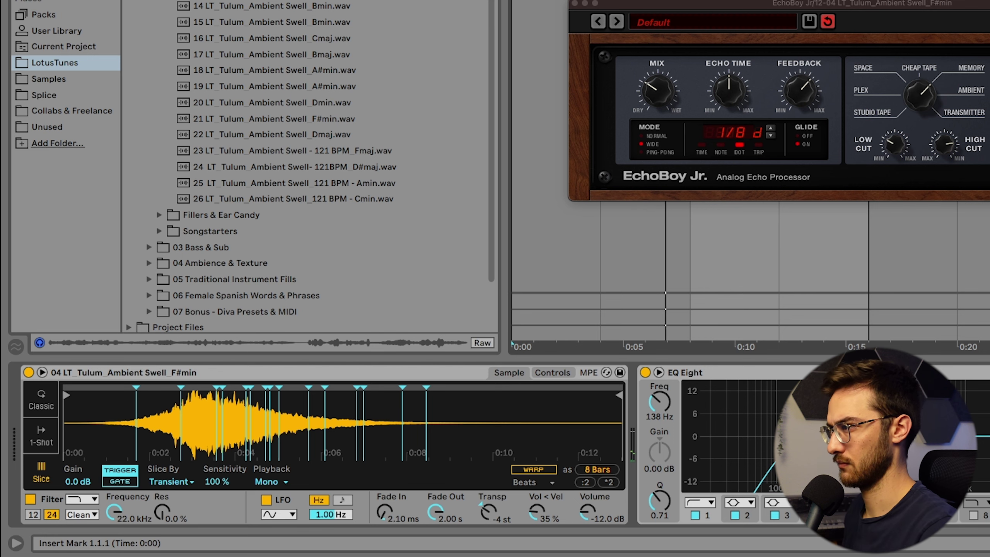
Load 14 LT_Tulum_Songstarter_121 BPM - C# Phrygian Dominant.wav into Simpler and show its Controls
left_click(159, 231)
scroll(378, 4, "down", 10)
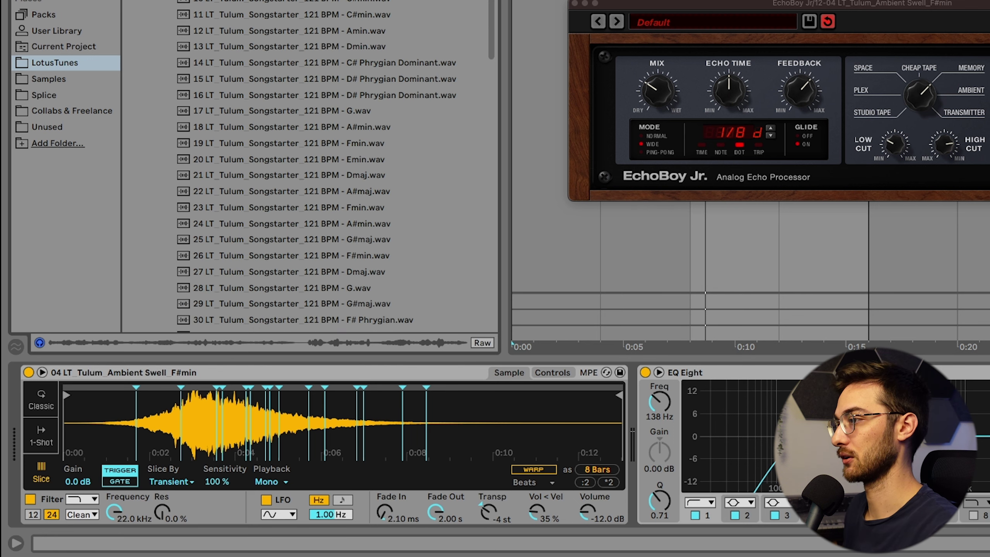
left_click_drag(329, 37, 306, 432)
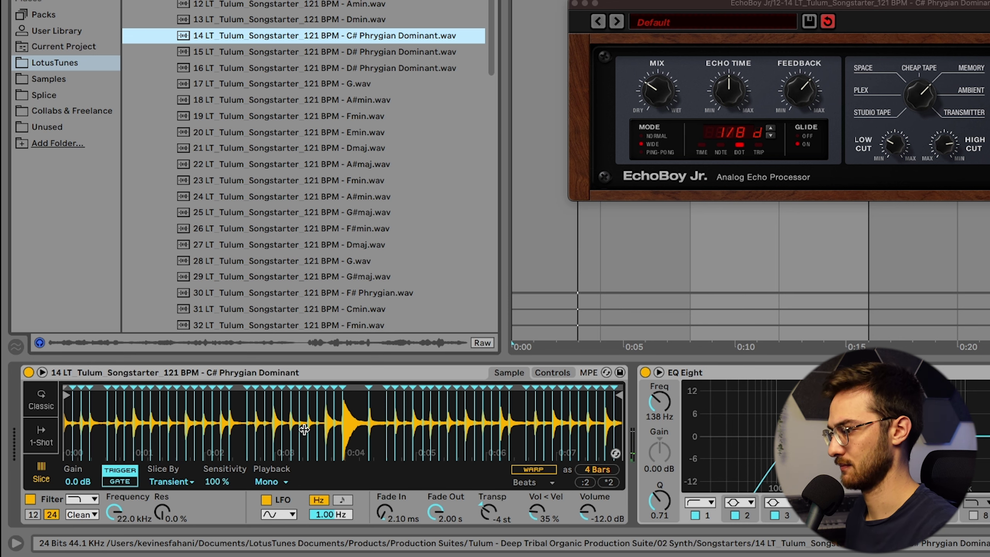
left_click(556, 373)
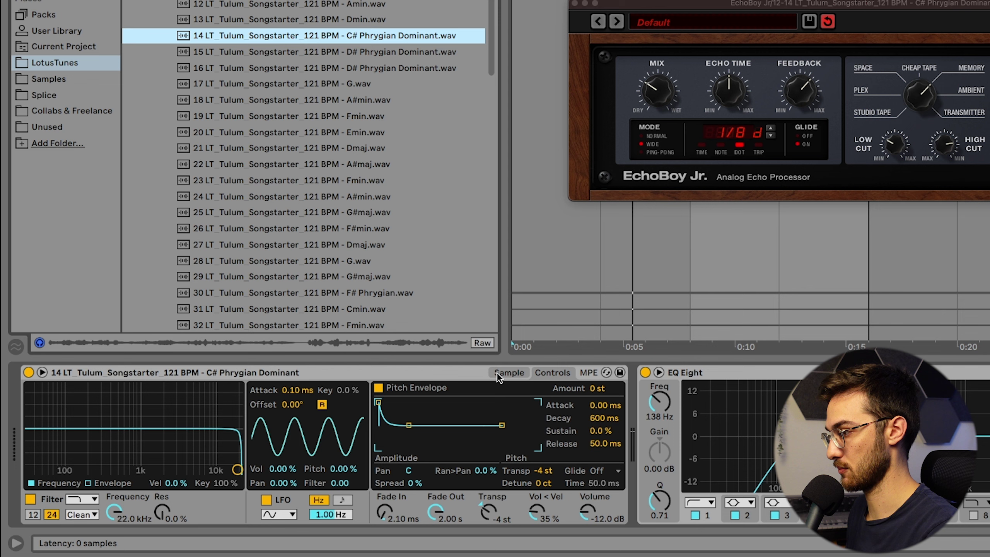
Preview the G#maj and Fmin songstarters and load the 23 Fmin one into Simpler
left_click(509, 373)
scroll(395, 269, "down", 3)
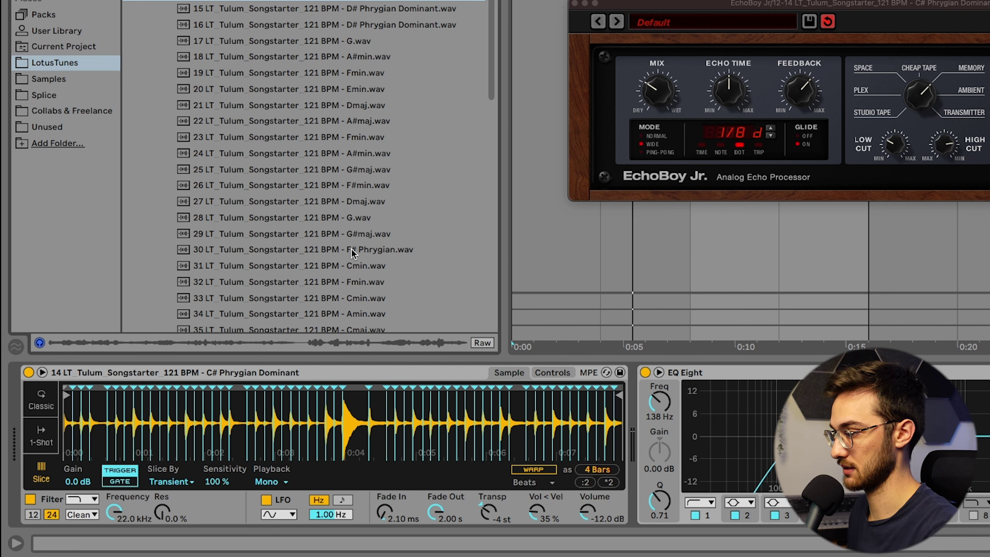
left_click(345, 167)
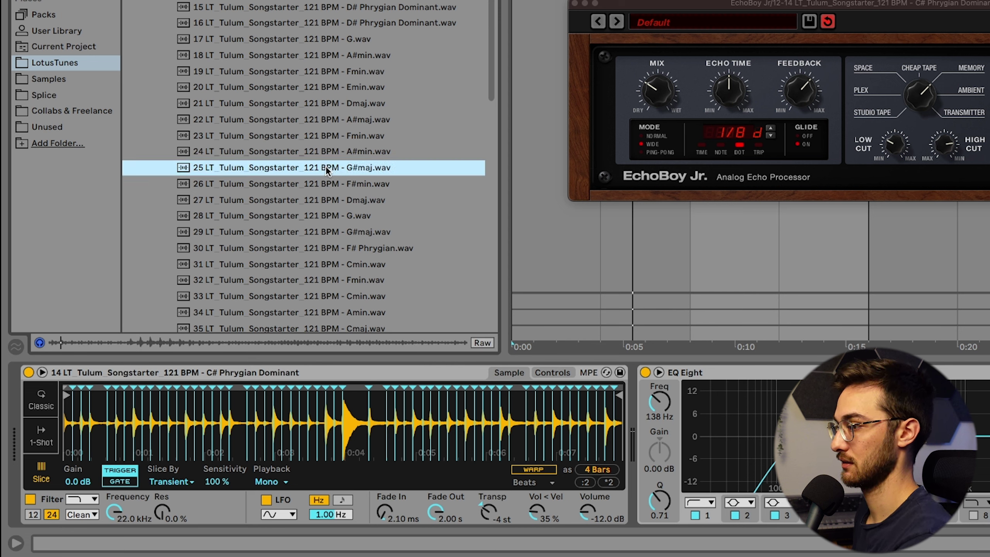
left_click(329, 141)
double_click(323, 136)
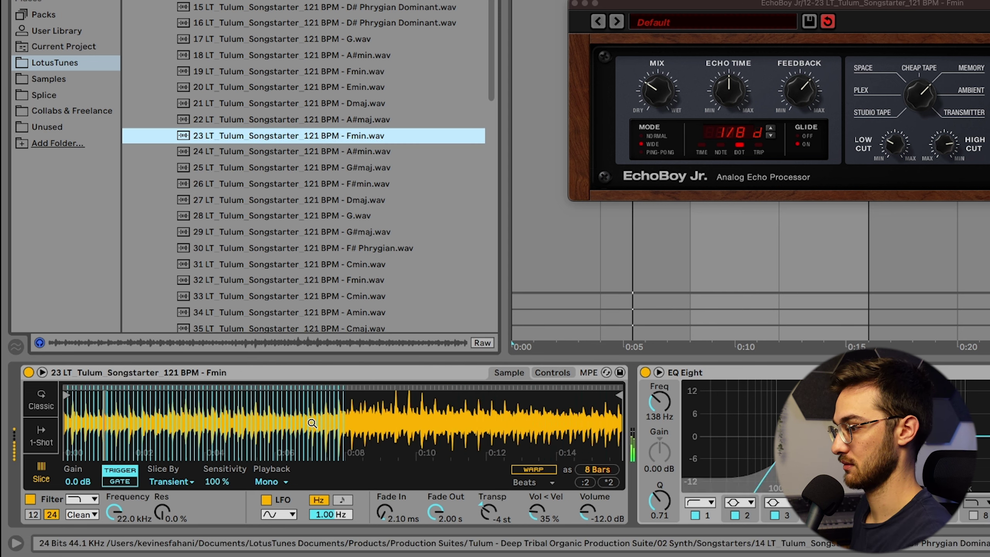
Set Fade Out to 31.2 ms, Transp to +1 st and Sensitivity to 65%
left_click_drag(436, 511, 435, 526)
left_click_drag(488, 511, 435, 523)
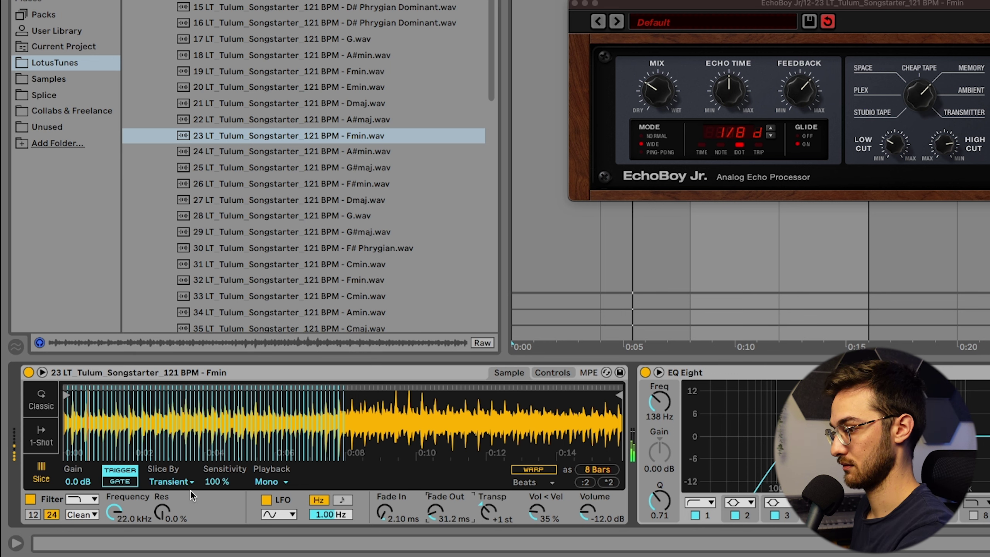
mouse_move(217, 481)
left_mouse_down()
mouse_move(216, 497)
mouse_move(228, 483)
left_mouse_up()
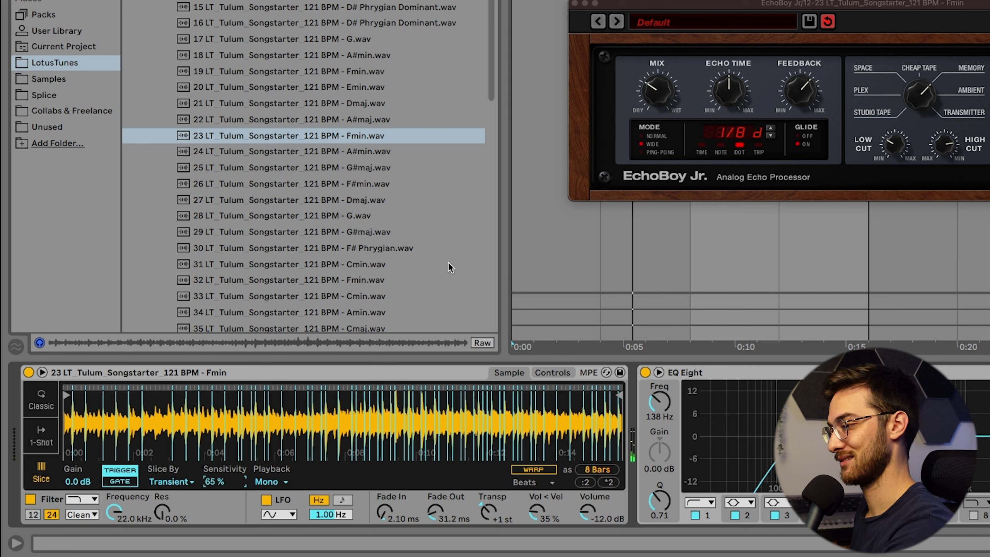
Set the Simpler filter to 2.35 kHz with 72% resonance and LFO filter modulation to 24.0
left_click(558, 374)
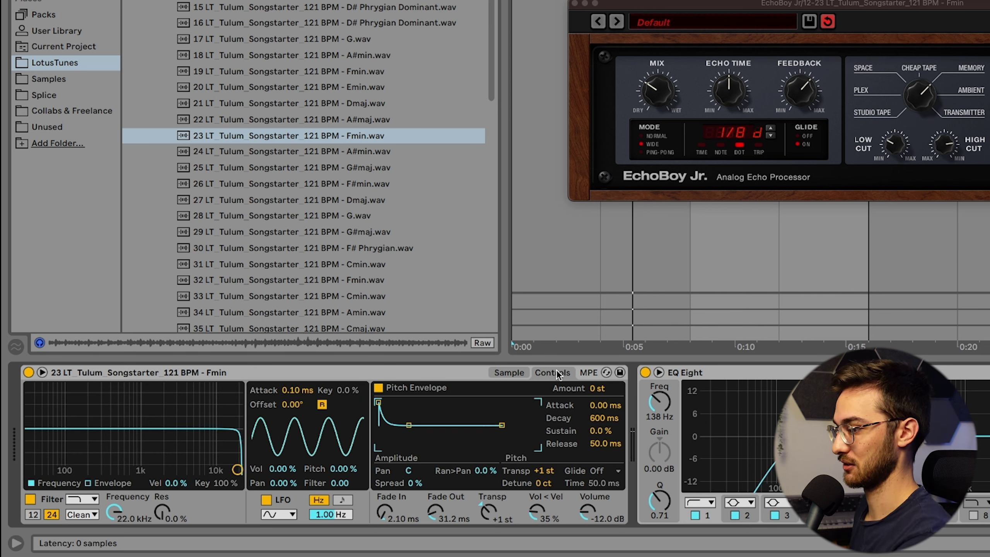
left_click_drag(237, 470, 149, 416)
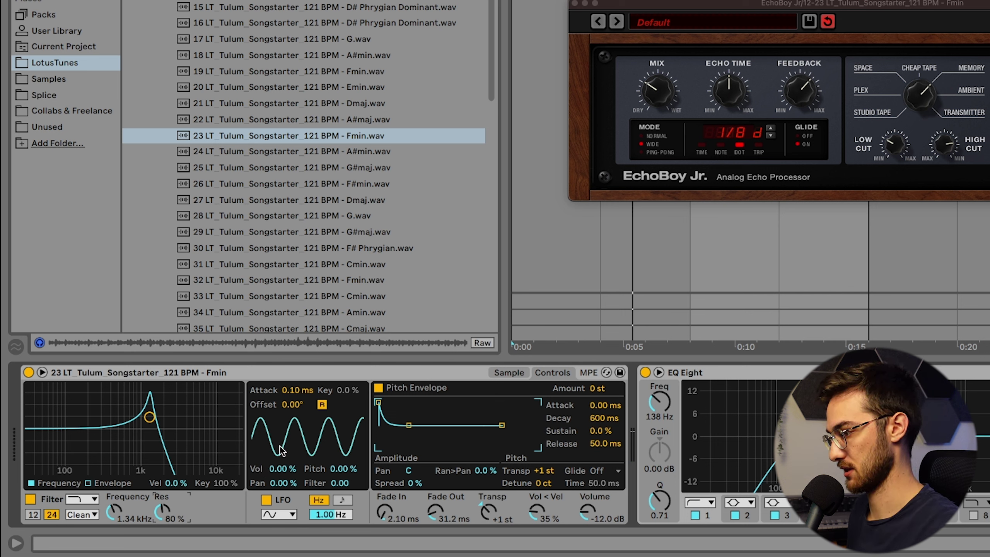
left_click_drag(340, 483, 340, 476)
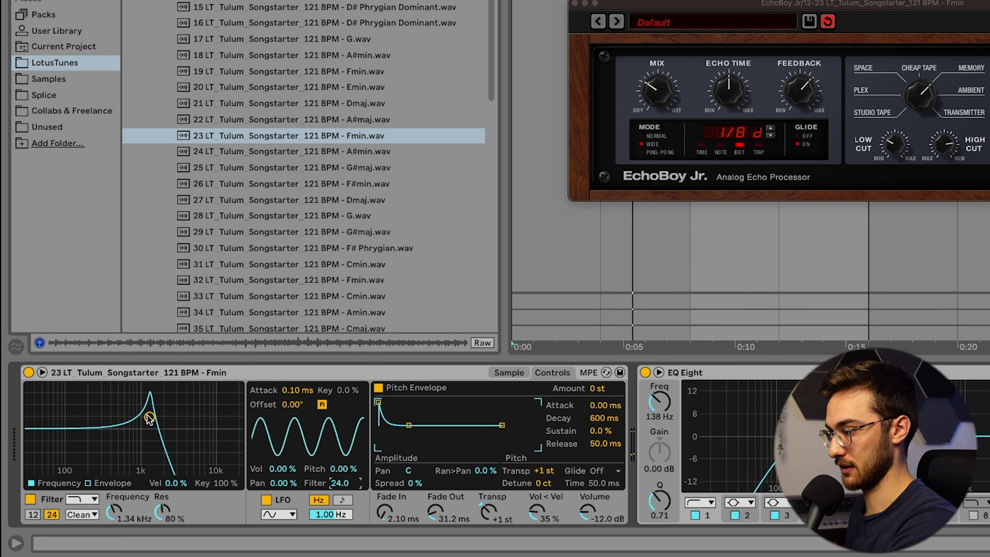
mouse_move(149, 419)
left_mouse_down()
mouse_move(133, 421)
mouse_move(167, 422)
left_mouse_up()
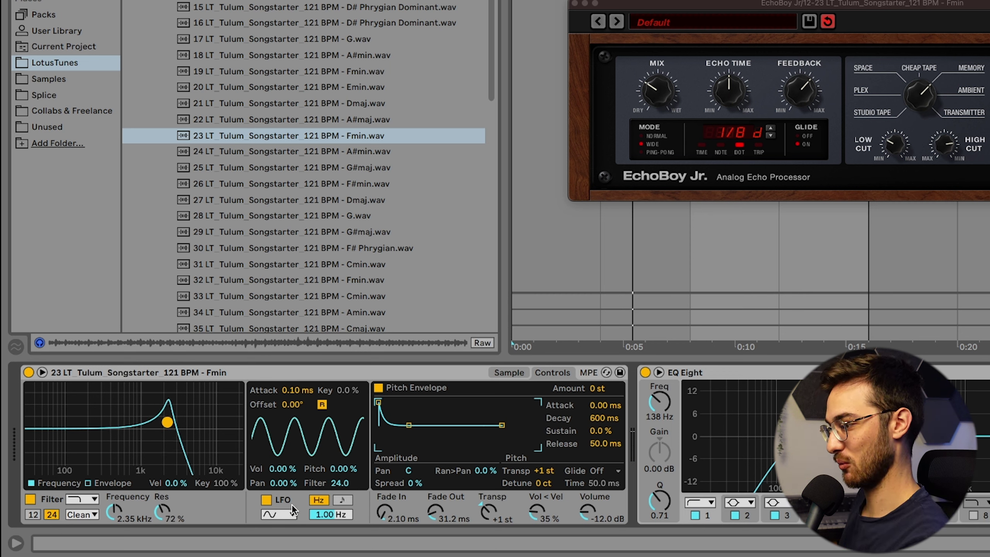
Sync the filter LFO to the song tempo at a 3/8 rate
left_click(344, 503)
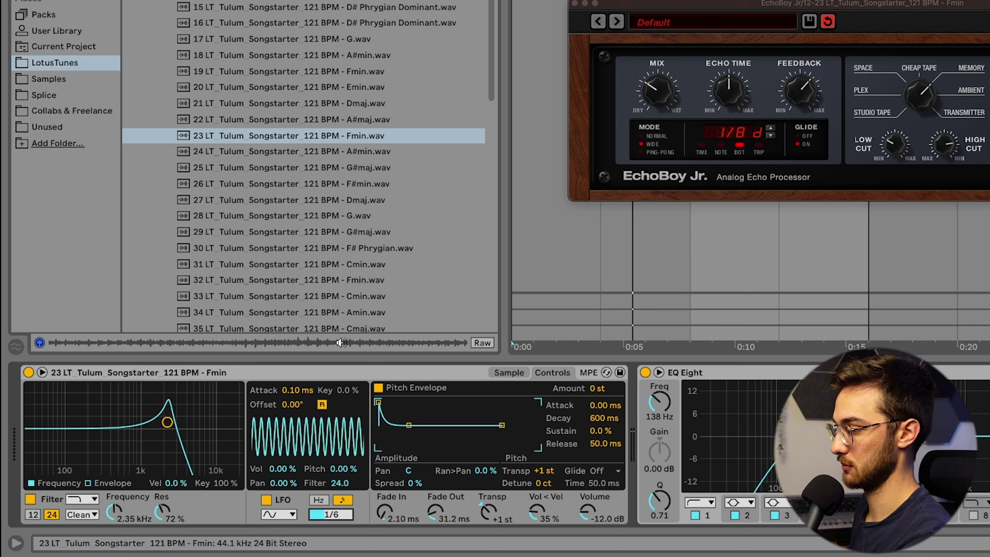
left_click_drag(338, 515, 323, 511)
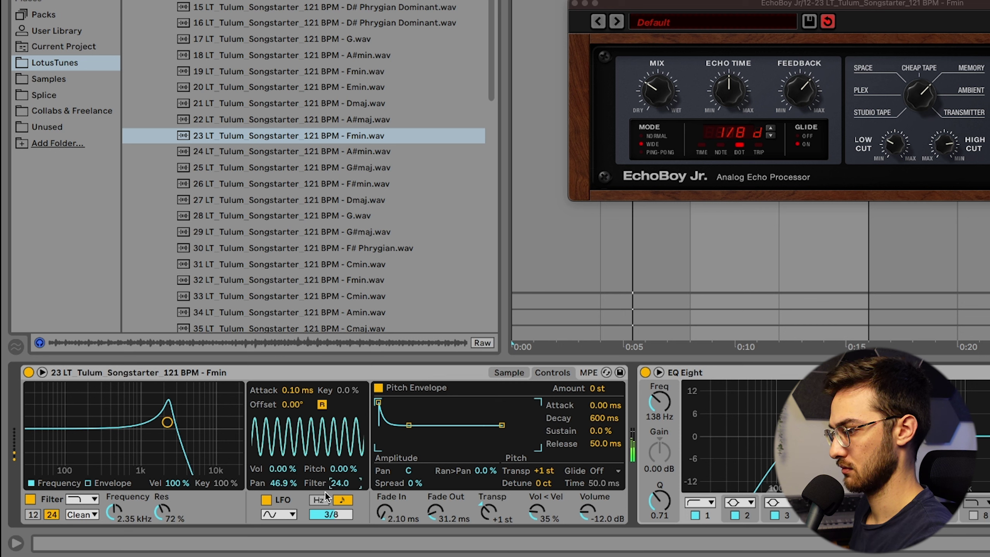
Switch the Simpler LFO waveform to the random stepped shape
left_click(282, 514)
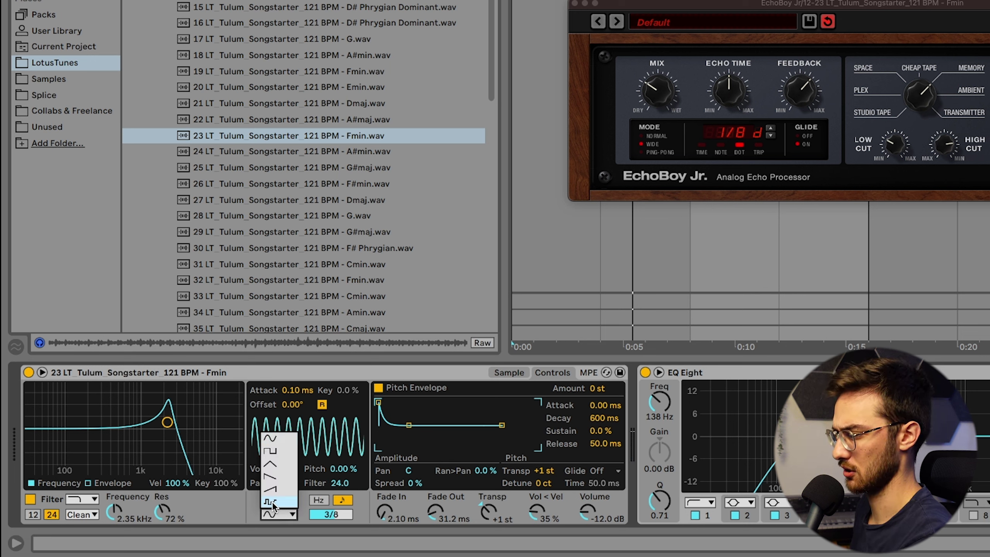
left_click(272, 502)
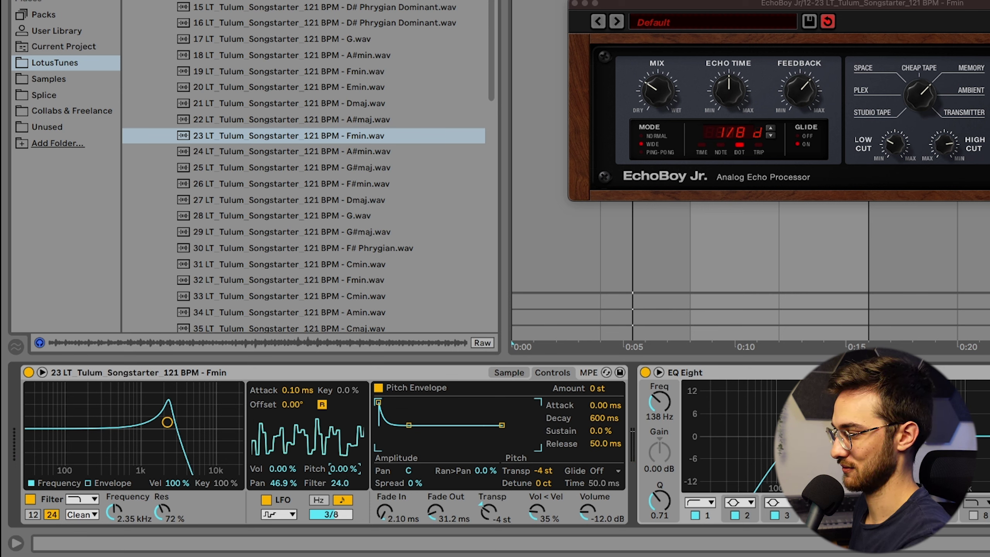
Play the sliced Songstarter, then load 03 LT Tulum Marimba Fill 121 BPM - F#min into Simpler
left_click(509, 372)
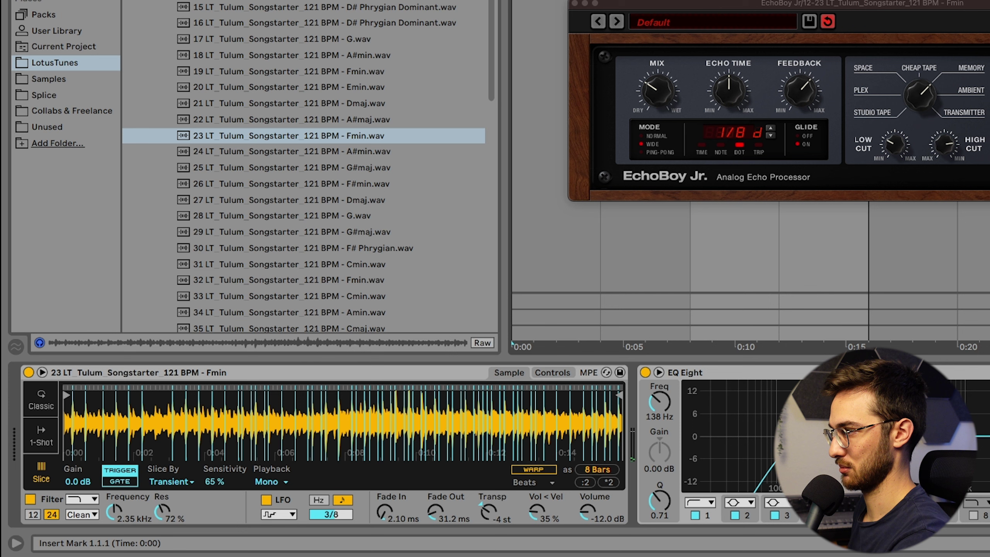
key("space")
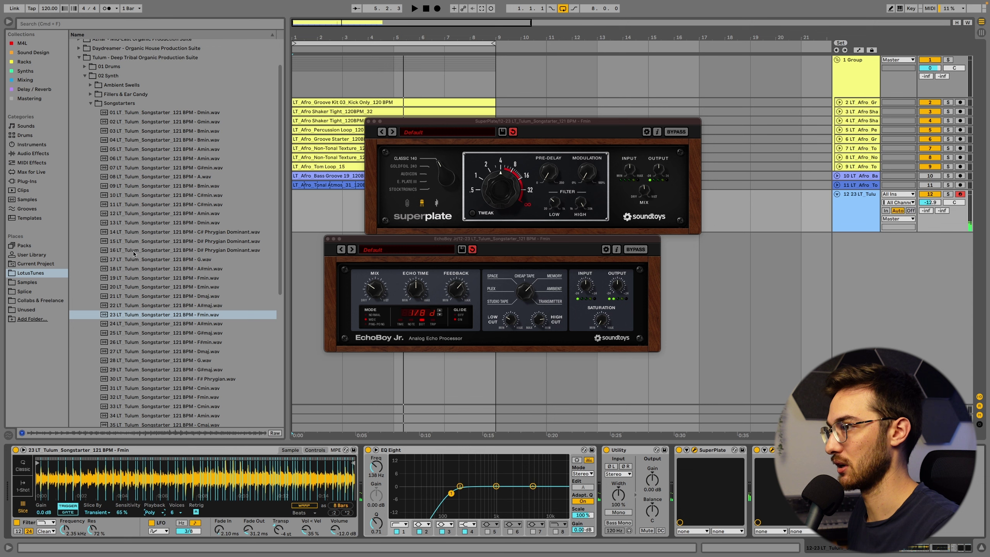
left_click(91, 105)
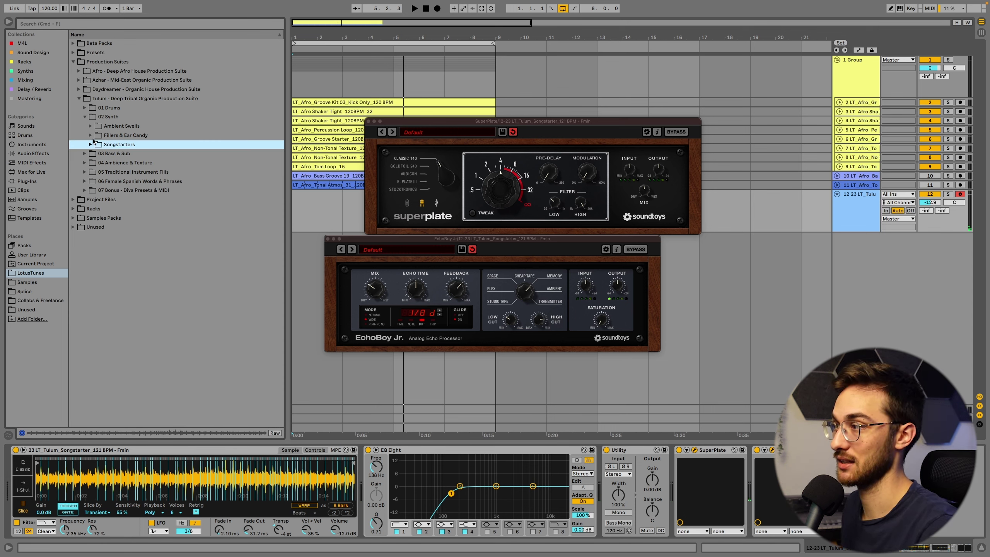
left_click(85, 118)
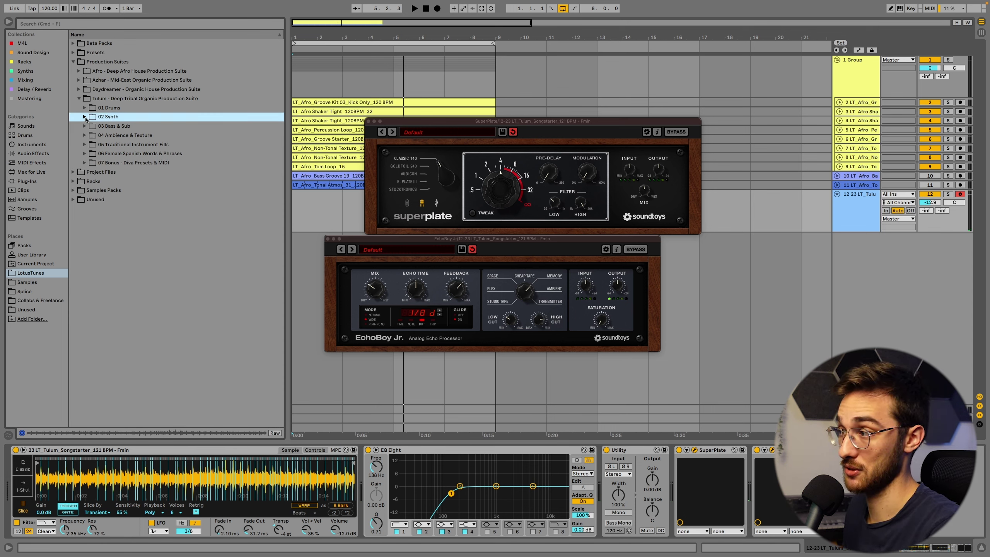
left_click(85, 144)
left_click(91, 163)
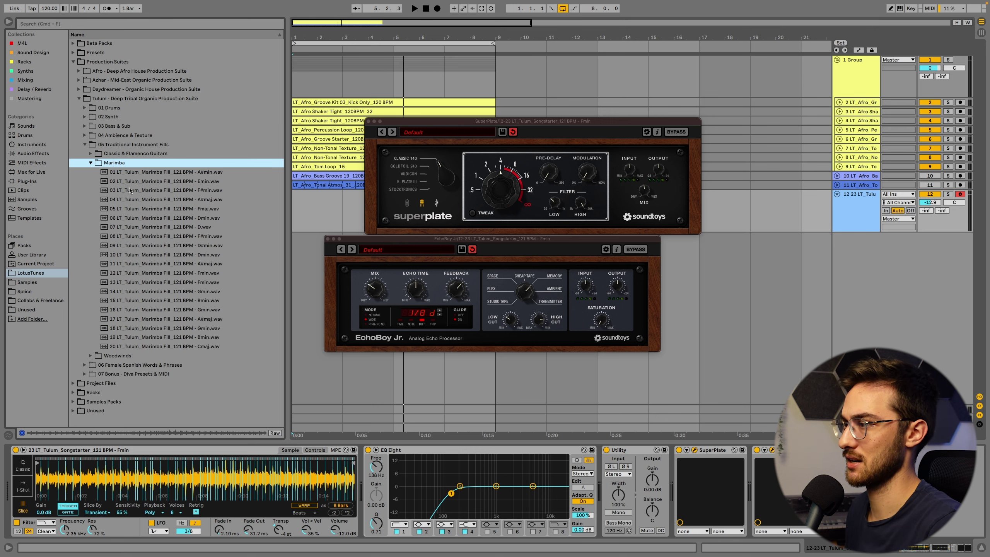
left_click_drag(132, 190, 188, 478)
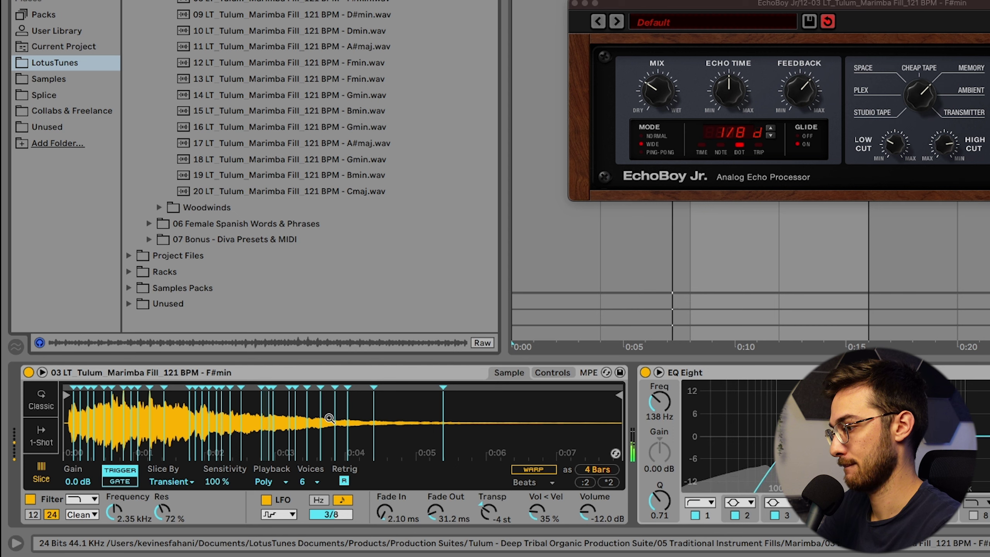
Bring the Sequenced Melodics group's Guitar, Swell, Synth and Songstarter clips into view
left_click_drag(330, 418, 268, 426)
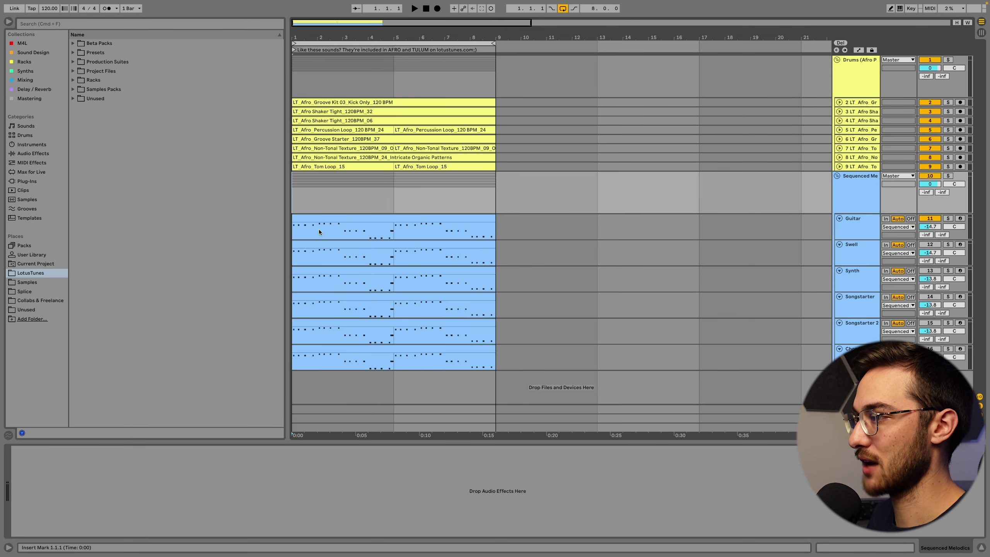
Check the Guitar, Swell, Synth, Songstarter and Songstarter 2 clips, then start arrangement playback
left_click(322, 219)
left_click(315, 254)
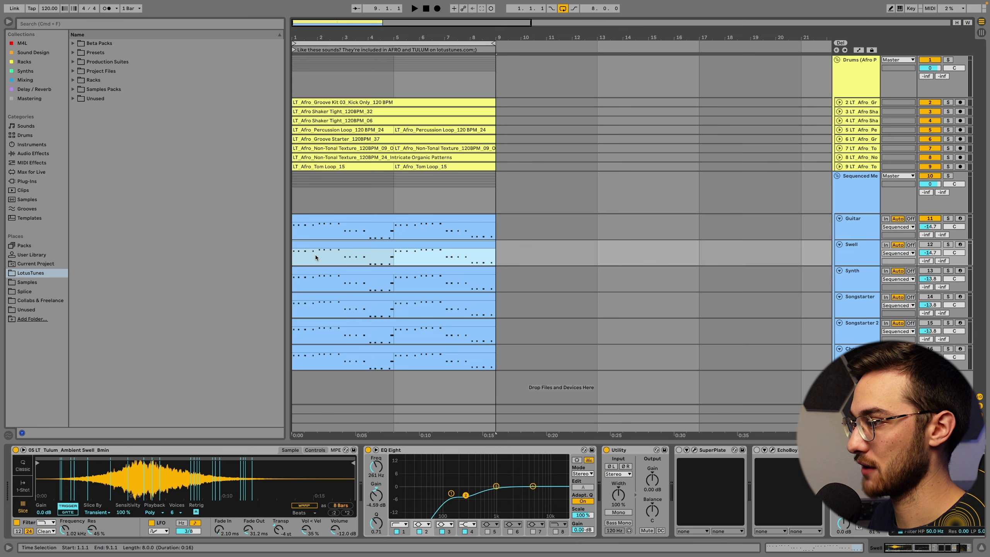
left_click(312, 281)
left_click(310, 307)
left_click(311, 332)
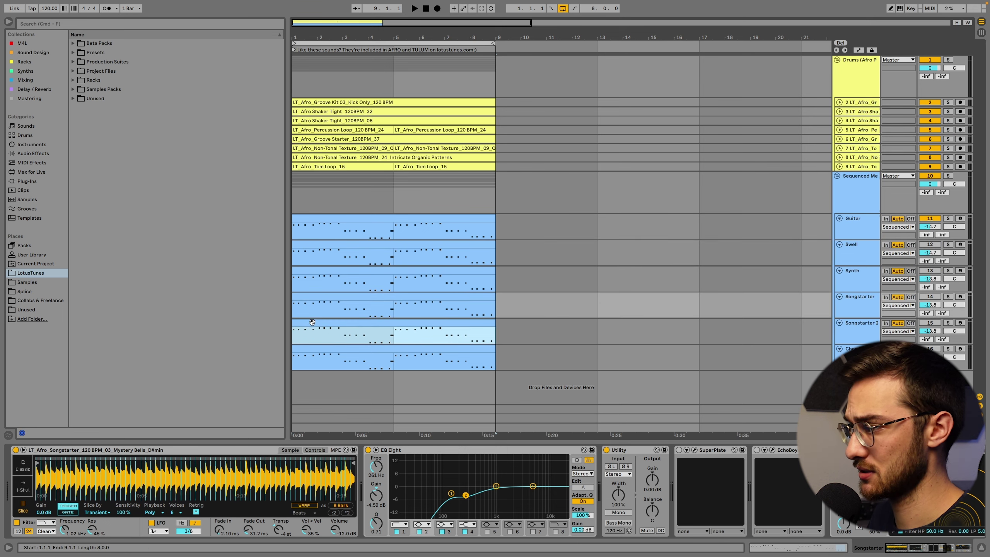
left_click(359, 227)
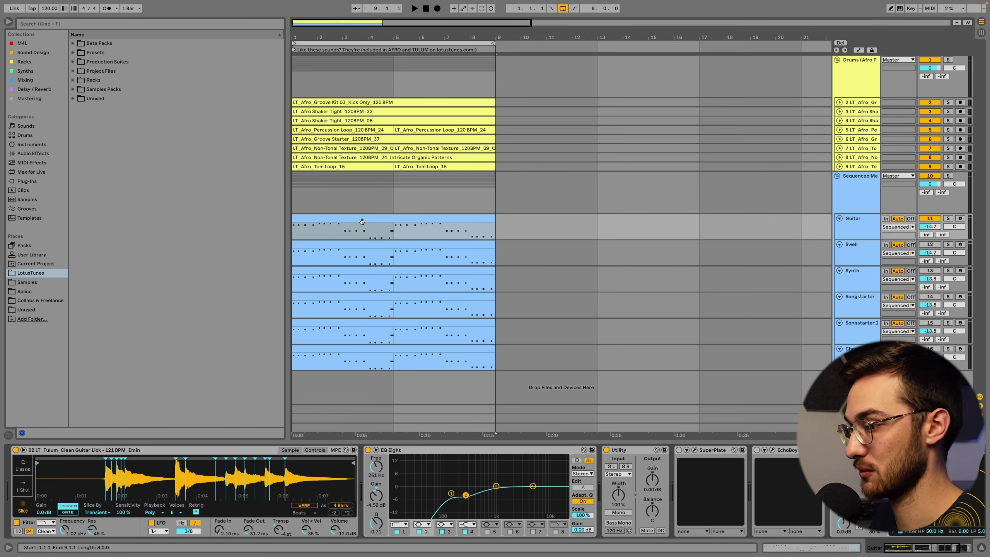
key("space")
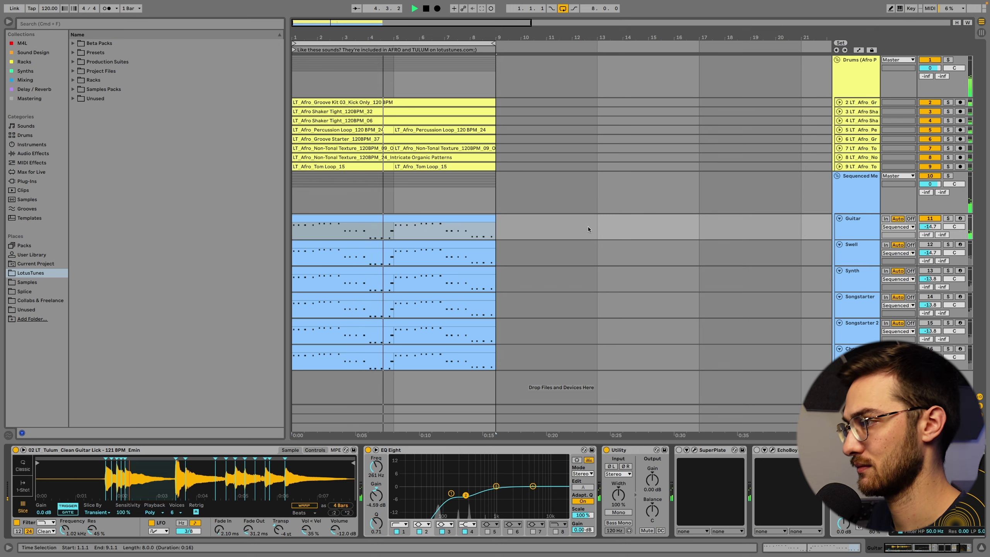
Mute and unmute the Guitar track, then mute the Swell track and replay from bar 1
left_click(930, 220)
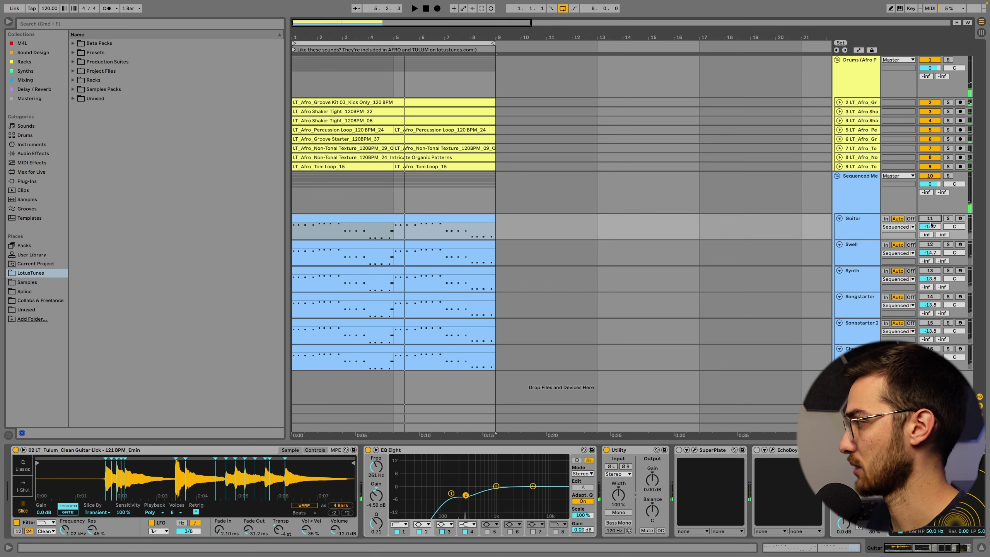
left_click(930, 244)
key("space")
key("space")
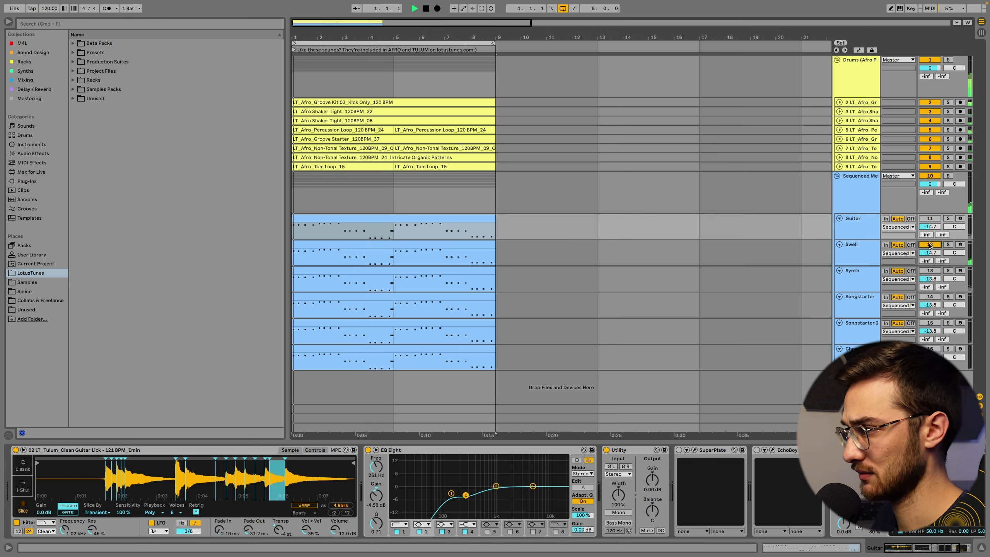
left_click(395, 243)
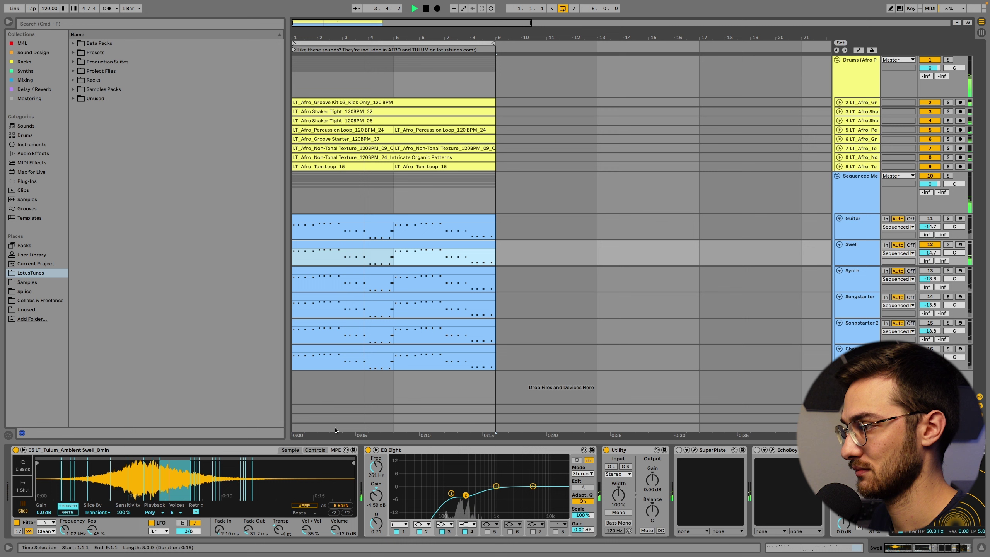
left_click(930, 245)
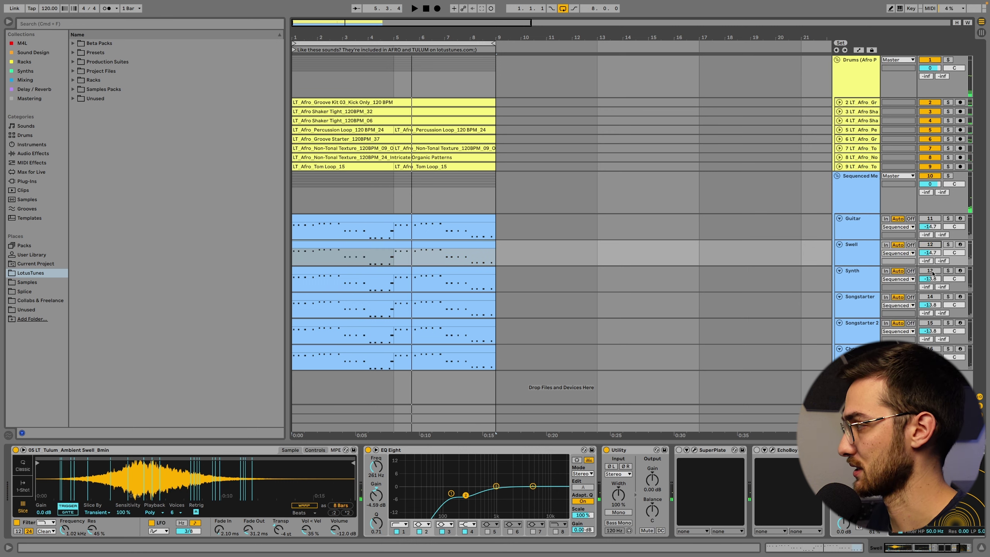
key("space")
key("space")
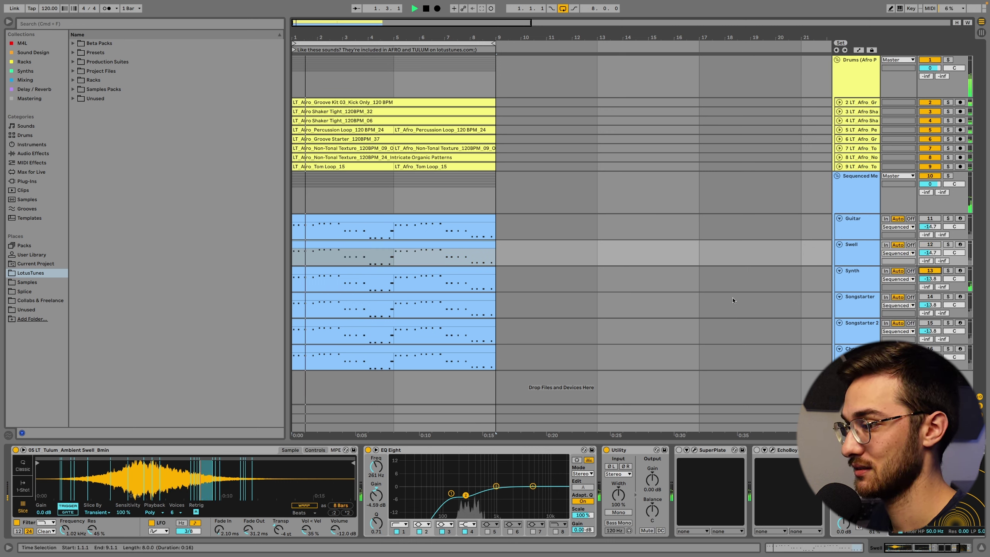
Silence the Synth track and replay from the Songstarter 2 clip's position
left_click(517, 277)
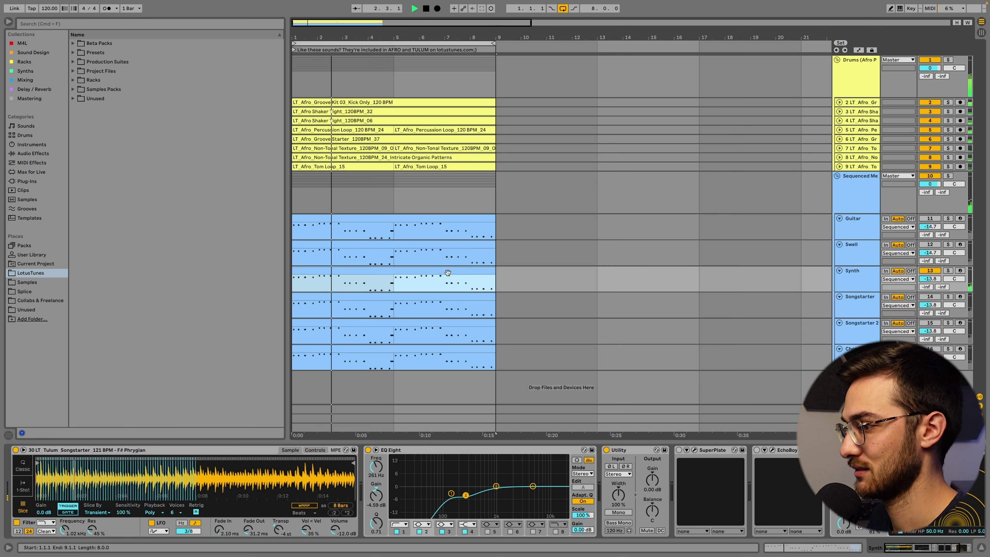
key("0")
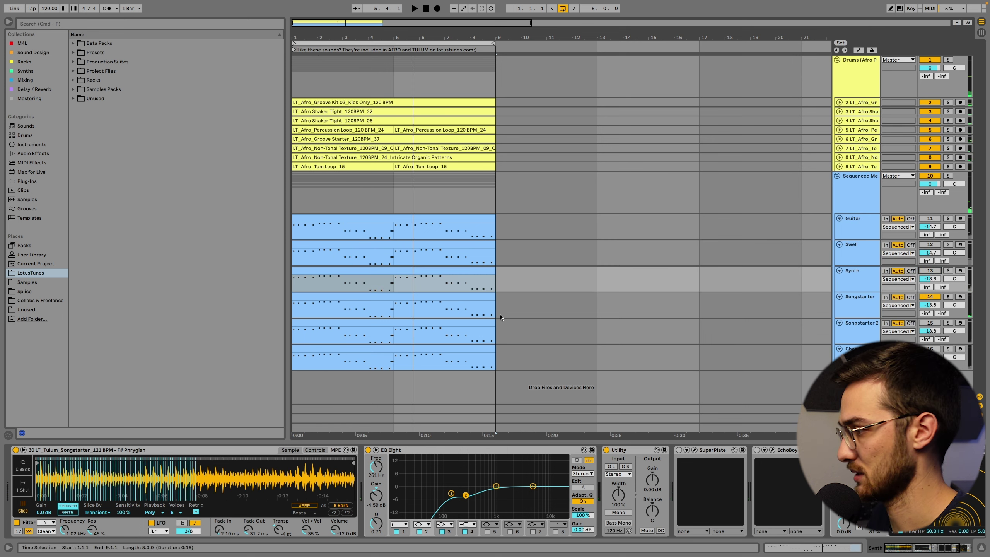
left_click(386, 331)
key("plus")
key("space")
key("space")
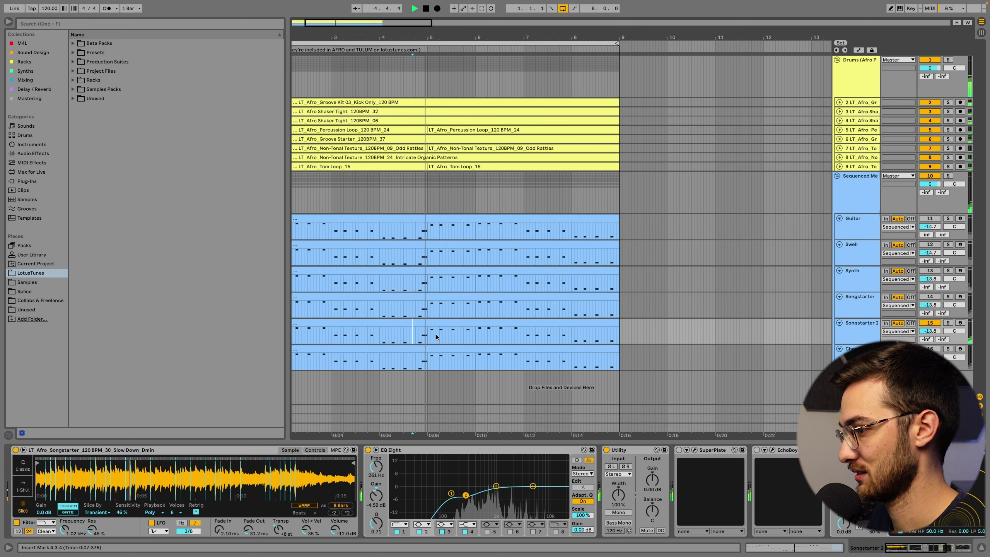
key("minus")
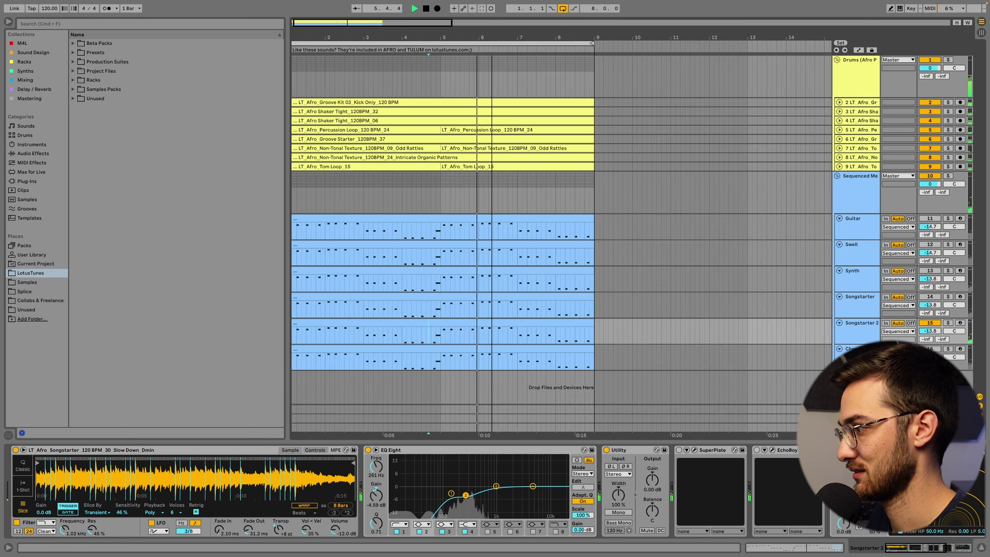
Open the Chords clip's MIDI notes, then return to the Chords track's device chain
left_click(491, 323)
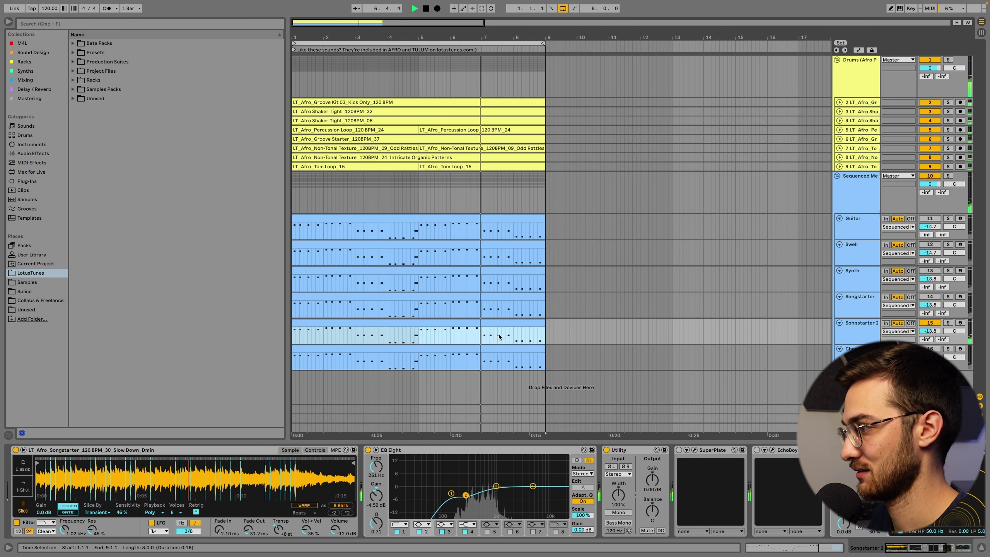
left_click(496, 351)
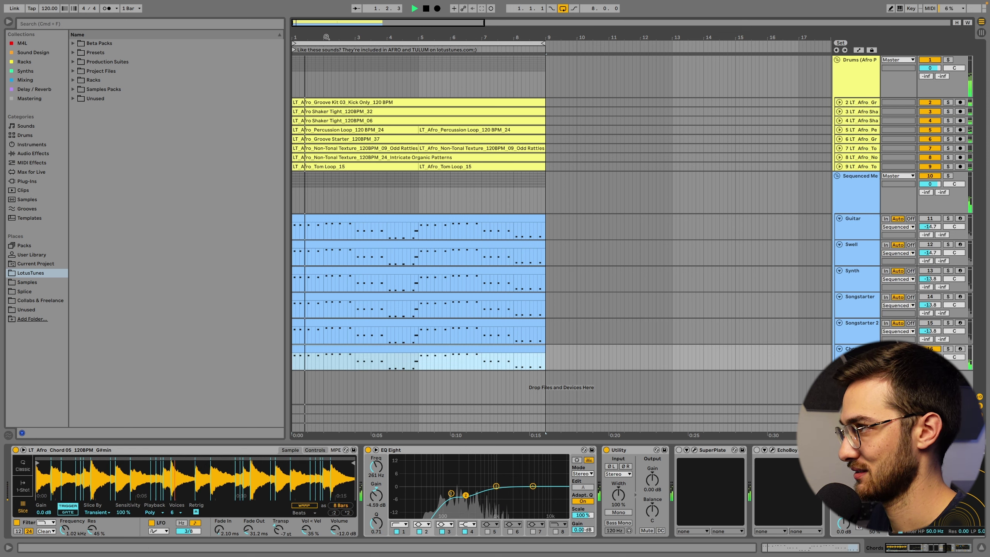
key("minus")
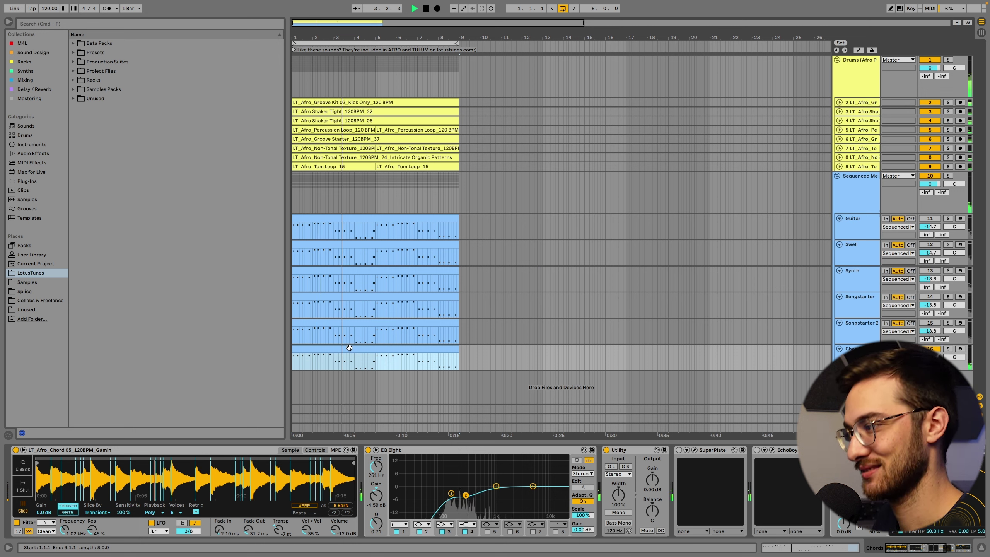
double_click(414, 352)
key("shift+Tab")
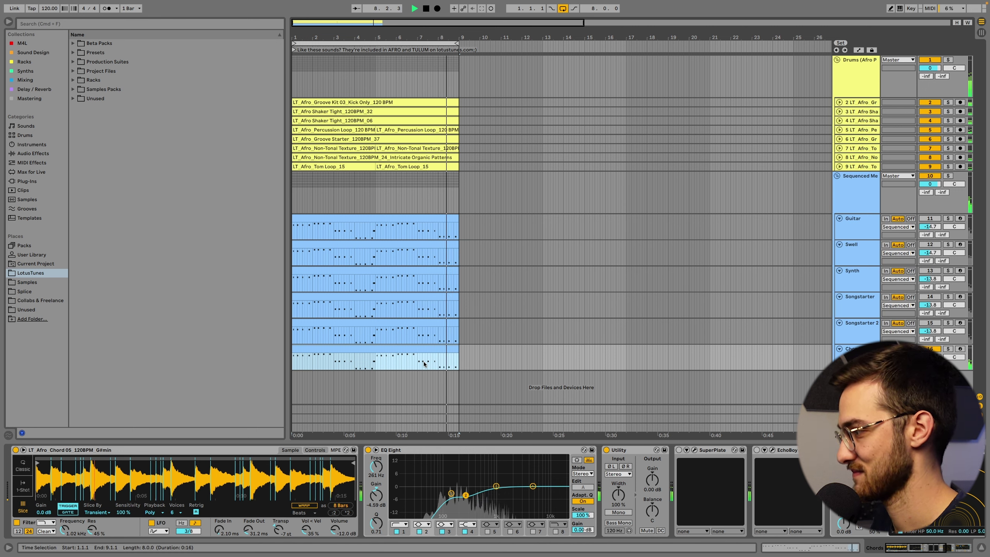
key("space")
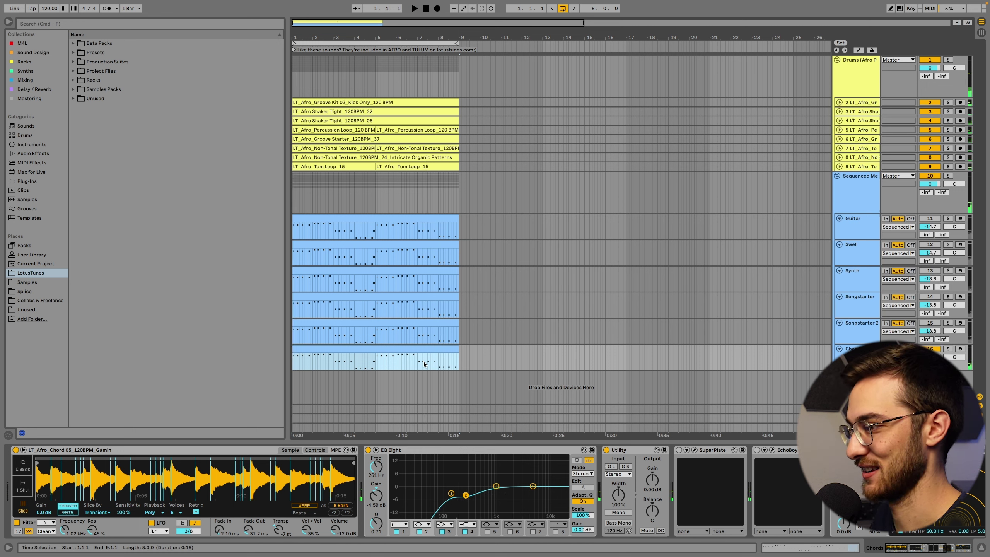